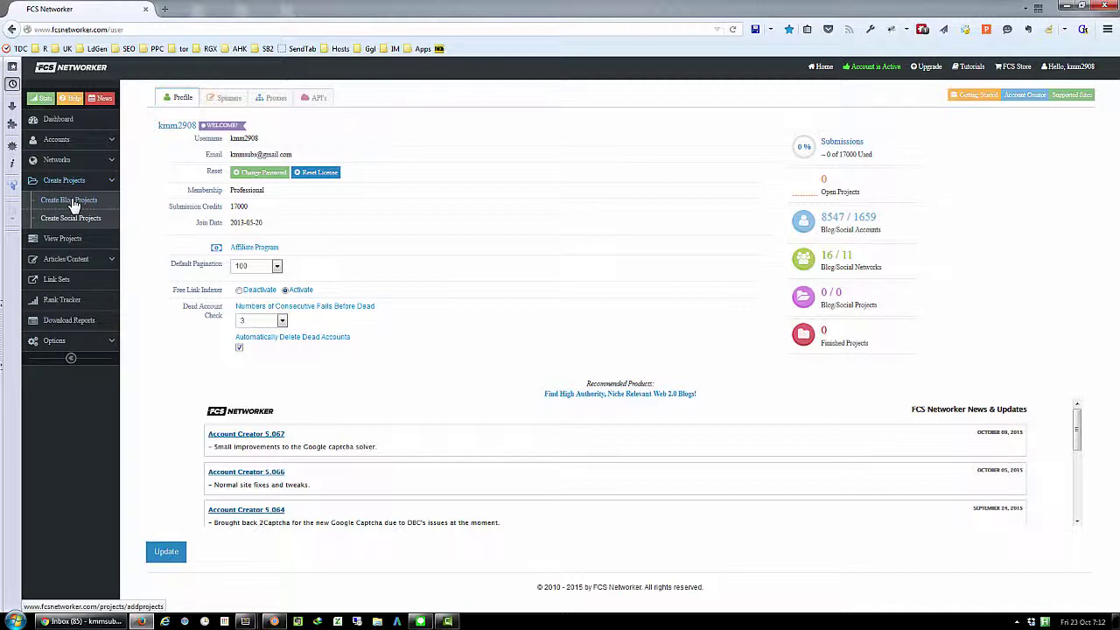
# Step: Start a new blog submission project named Test Project with the submission style Post Amount Per Project
pyautogui.click(72, 201)
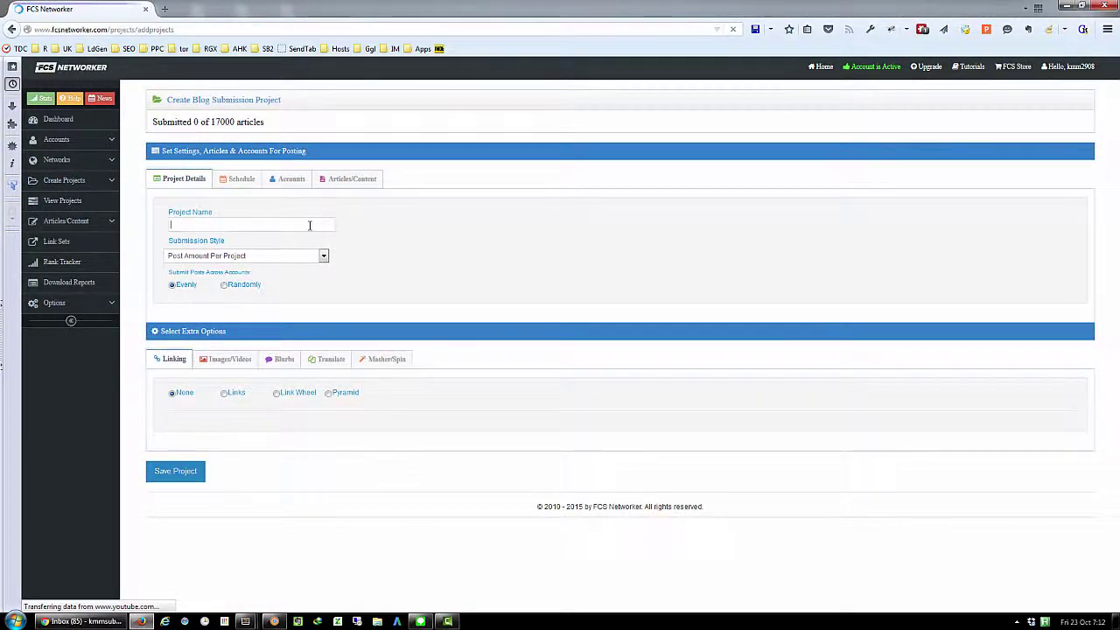
pyautogui.click(309, 226)
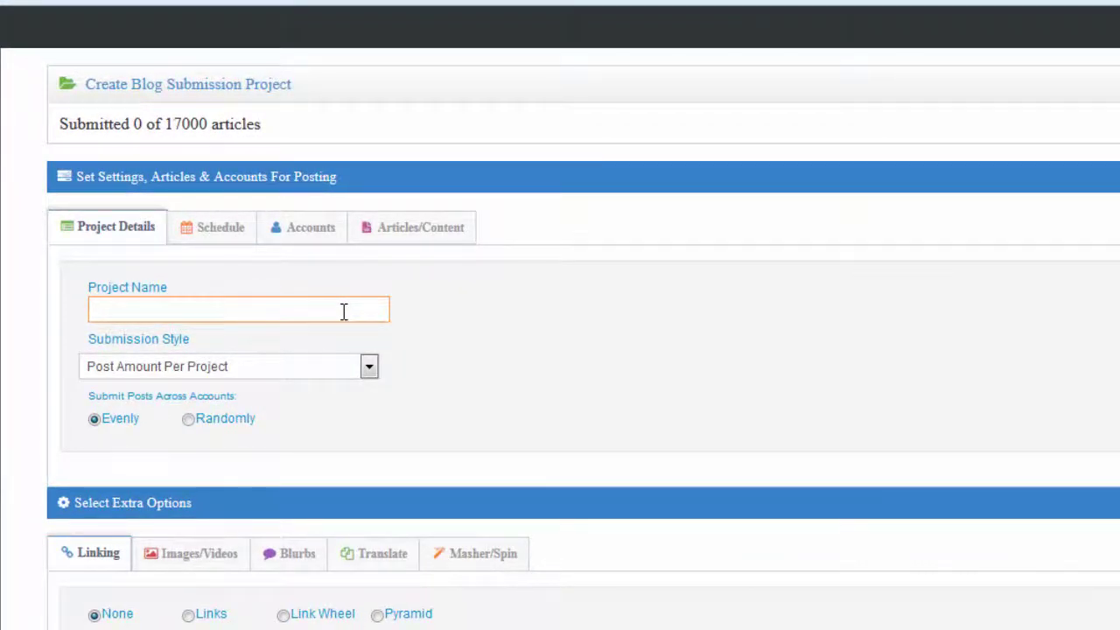
pyautogui.write('Test')
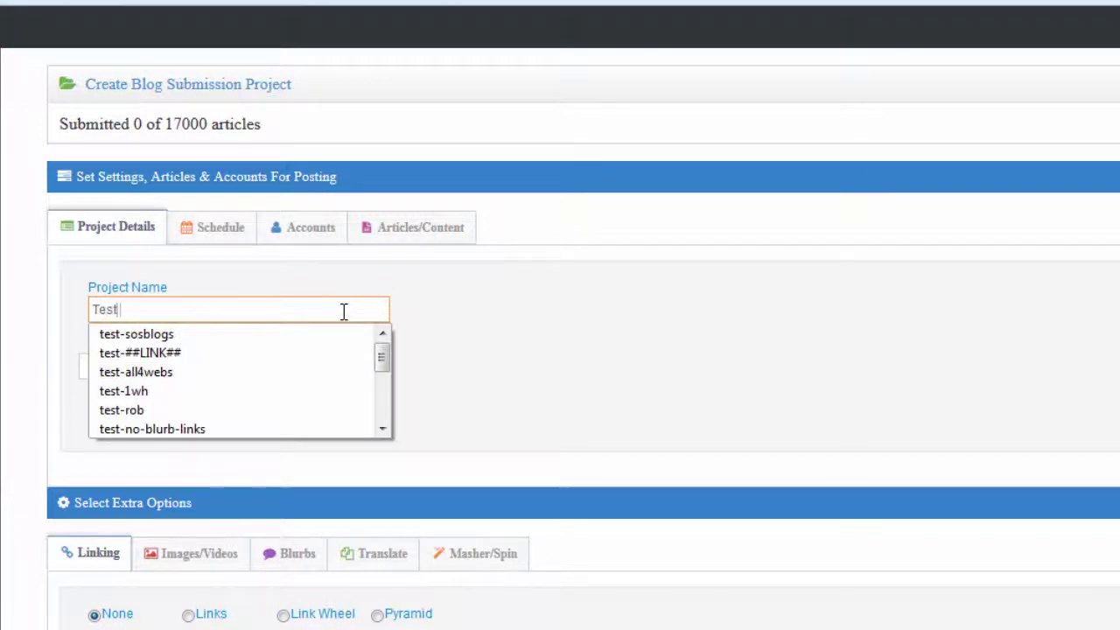
pyautogui.write(' Project')
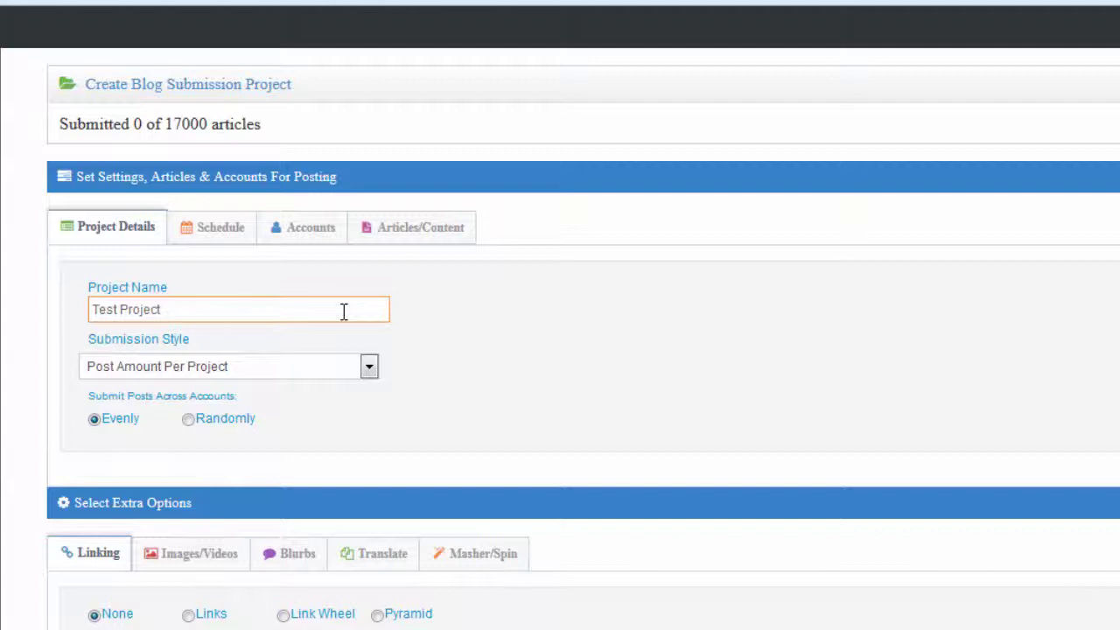
pyautogui.click(368, 368)
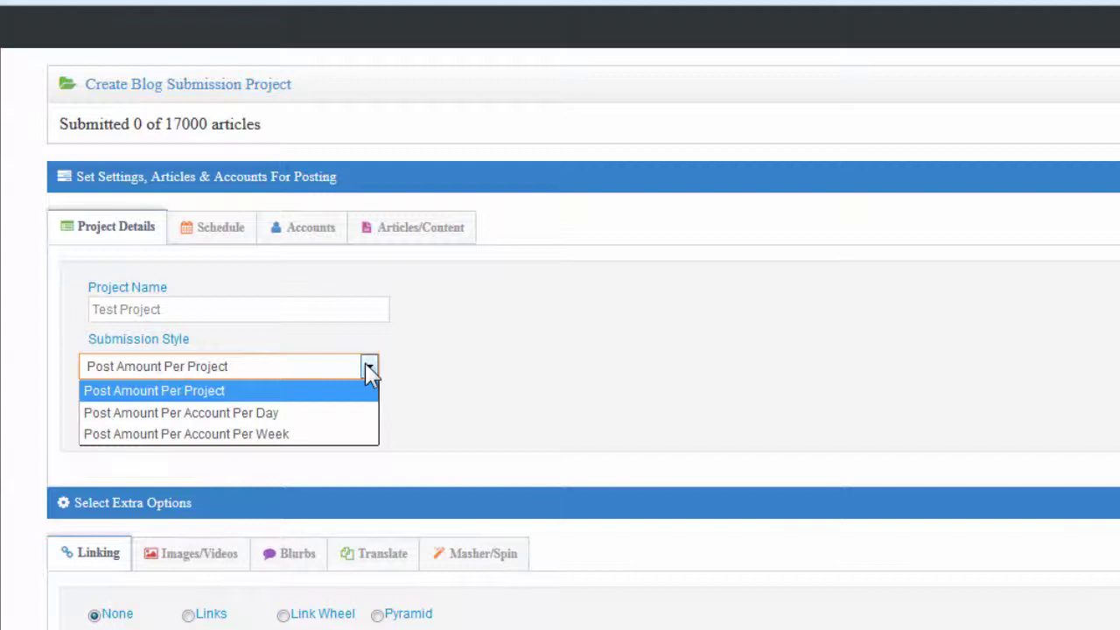
pyautogui.click(187, 391)
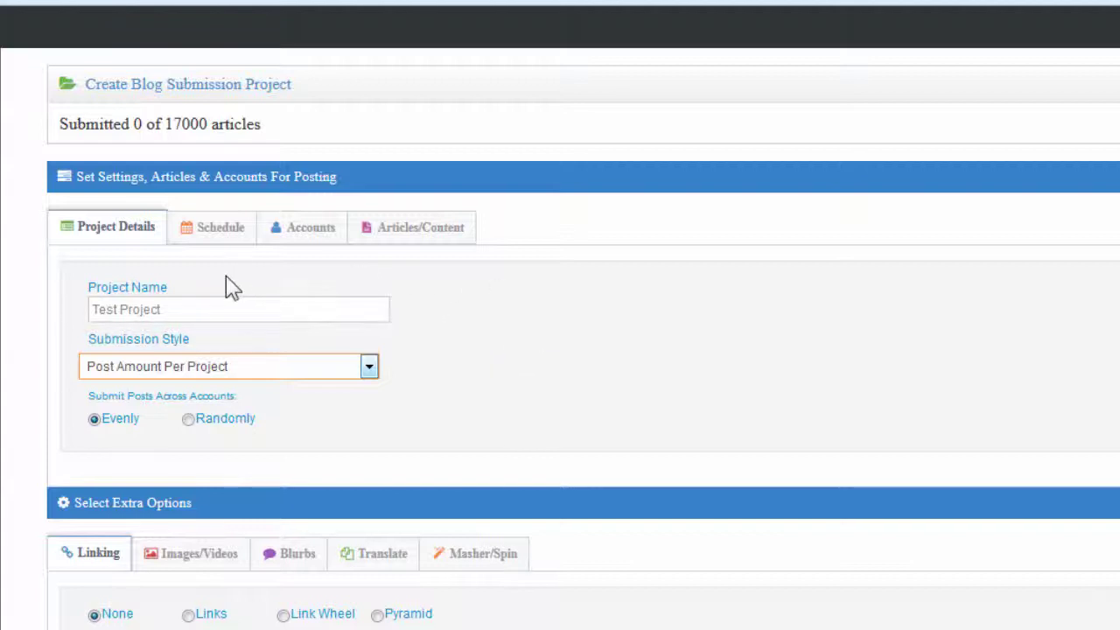
# Step: Set the project schedule to drip the posts over 30 days
pyautogui.click(210, 233)
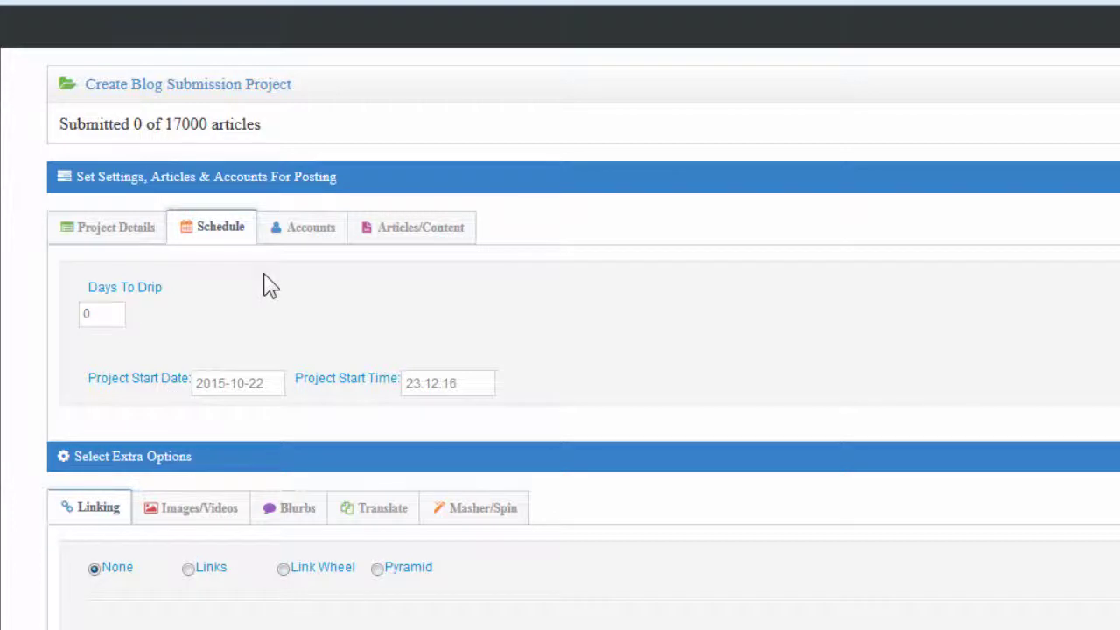
pyautogui.click(114, 310)
pyautogui.doubleClick(86, 315)
pyautogui.write('30')
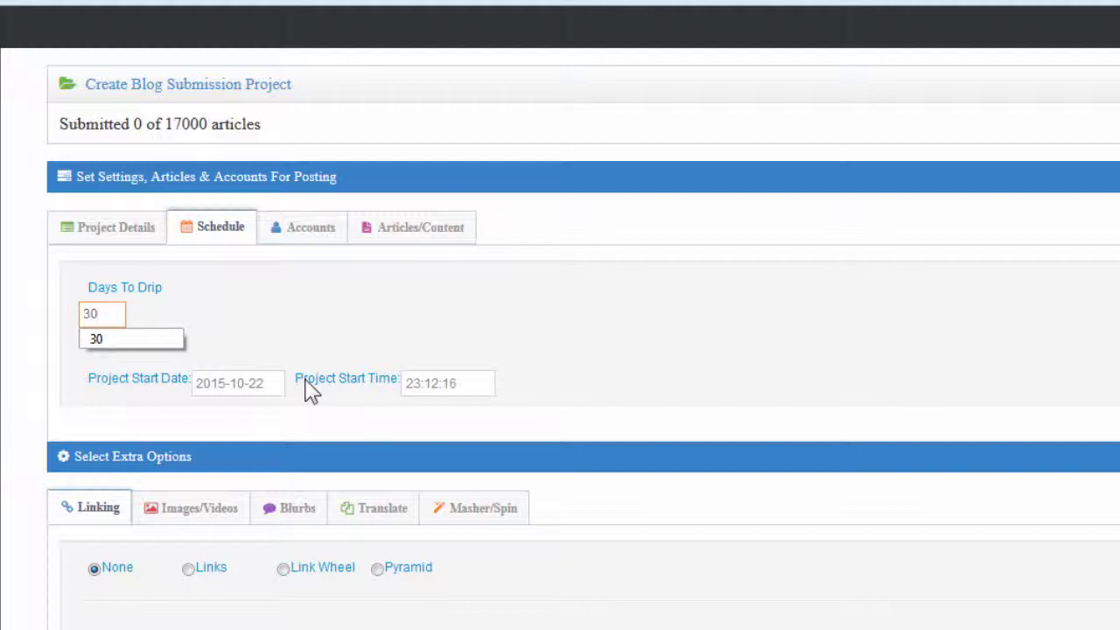
pyautogui.click(328, 297)
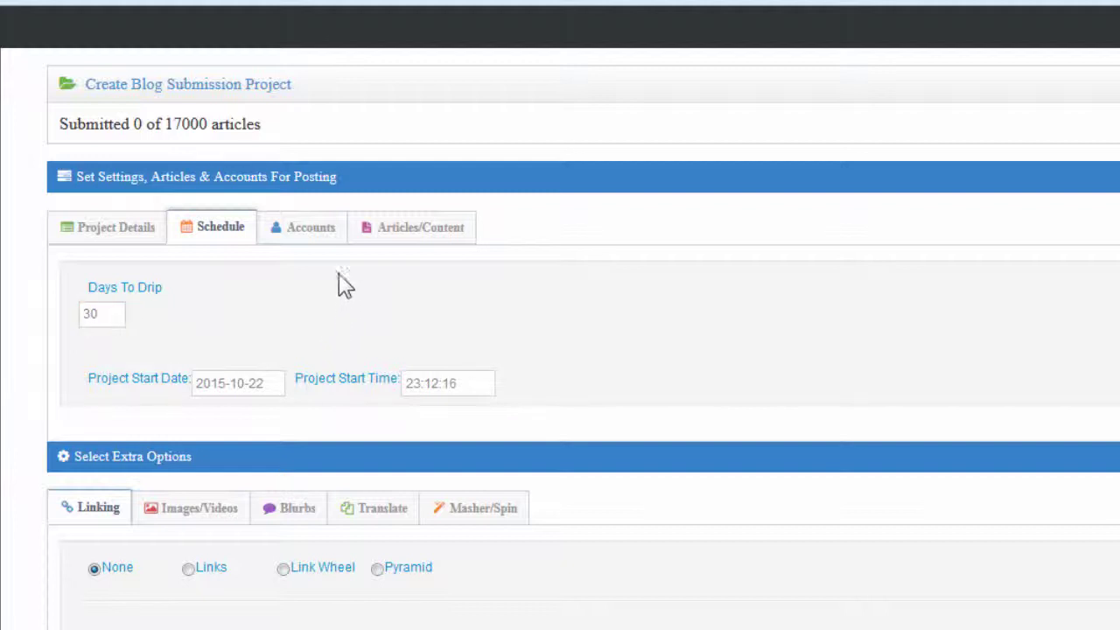
# Step: Add posting accounts to the project by network category, choosing the T1-GEN-01 category
pyautogui.click(312, 229)
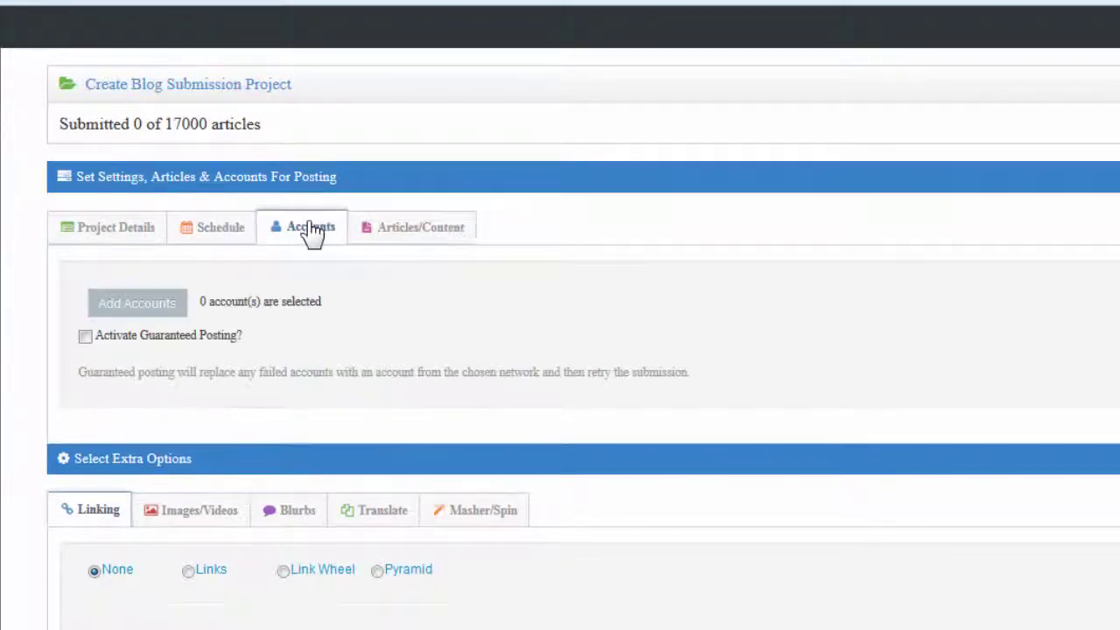
pyautogui.click(138, 306)
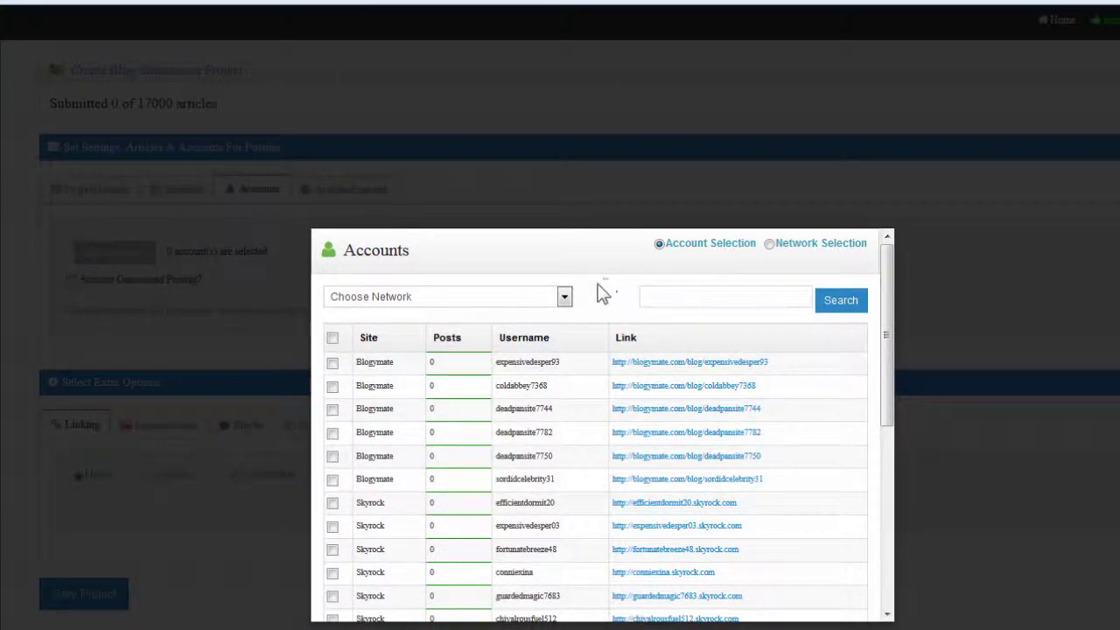
pyautogui.click(770, 245)
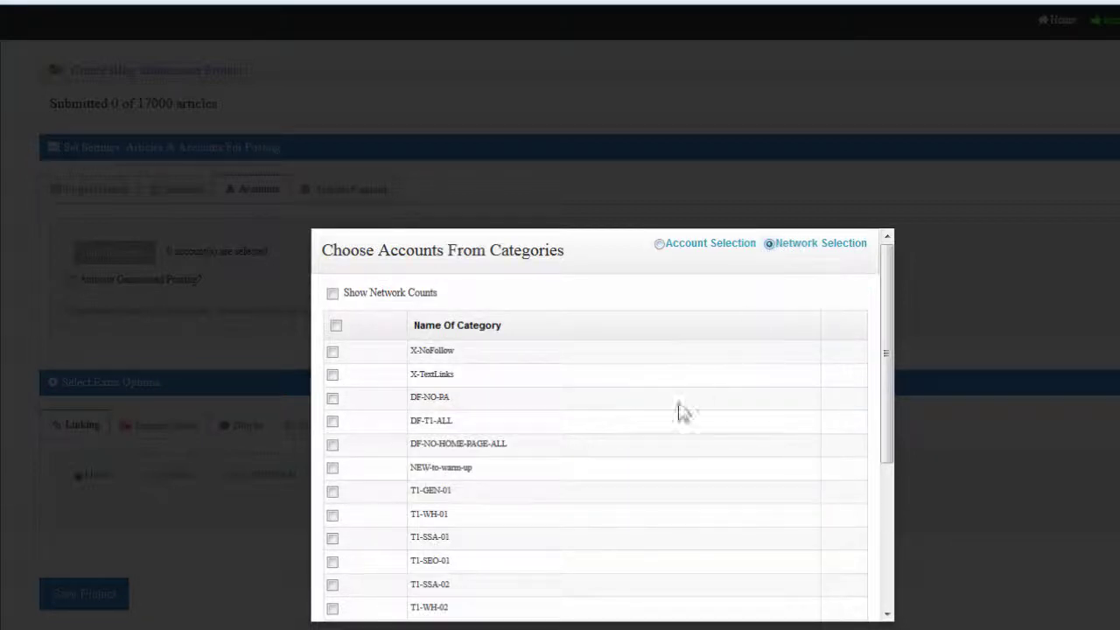
pyautogui.scroll(-1, 677, 412)
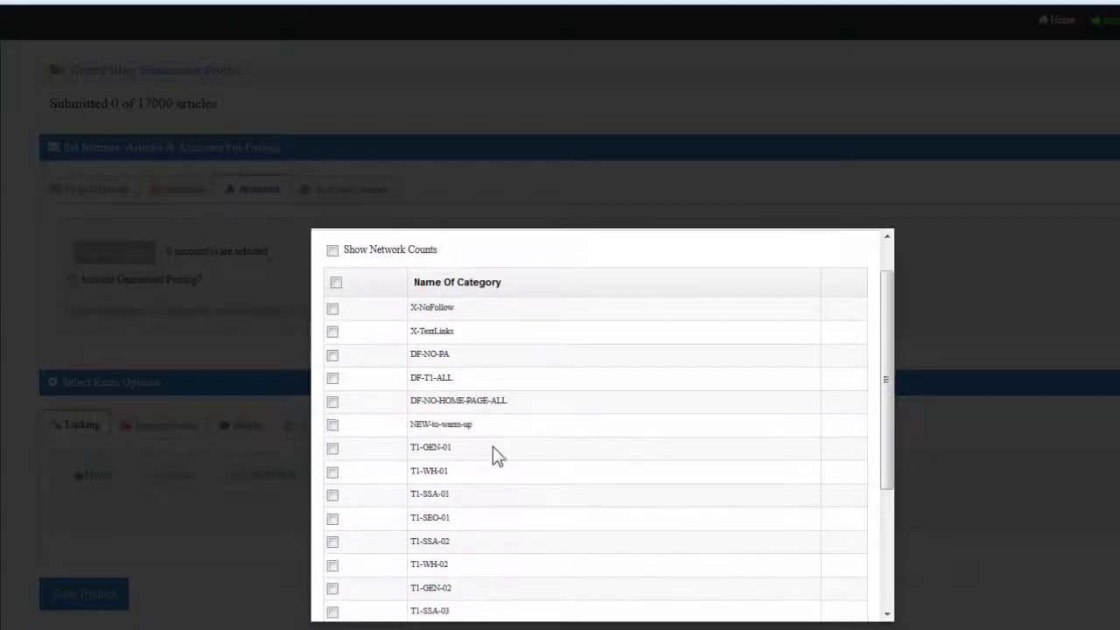
pyautogui.scroll(-1, 494, 442)
pyautogui.scroll(-1, 497, 436)
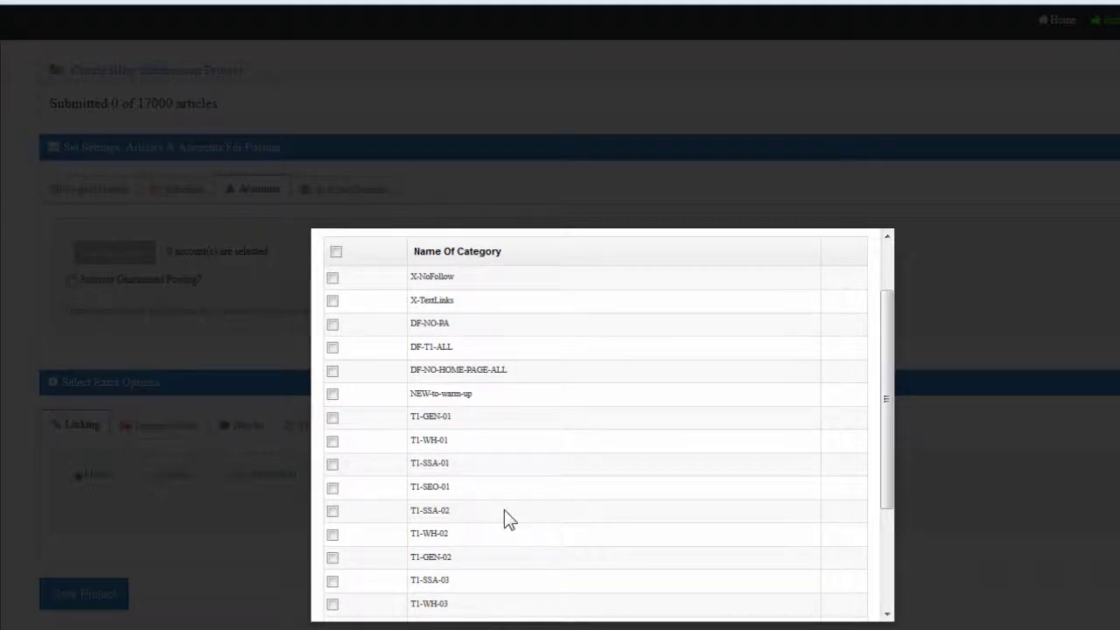
pyautogui.scroll(1, 505, 514)
pyautogui.scroll(1, 504, 520)
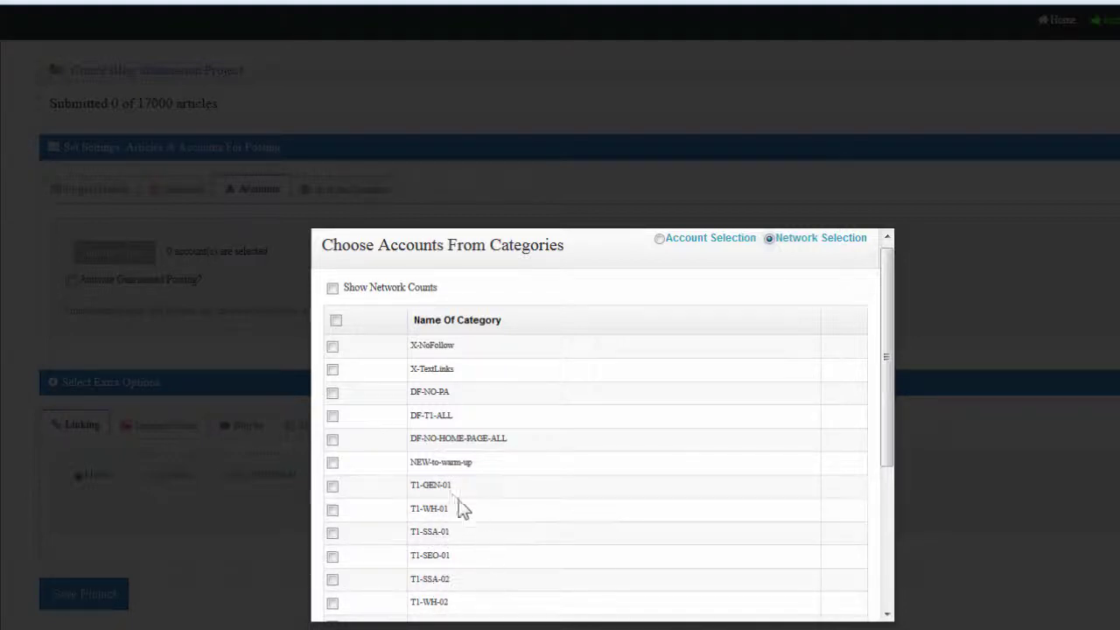
pyautogui.scroll(-1, 466, 497)
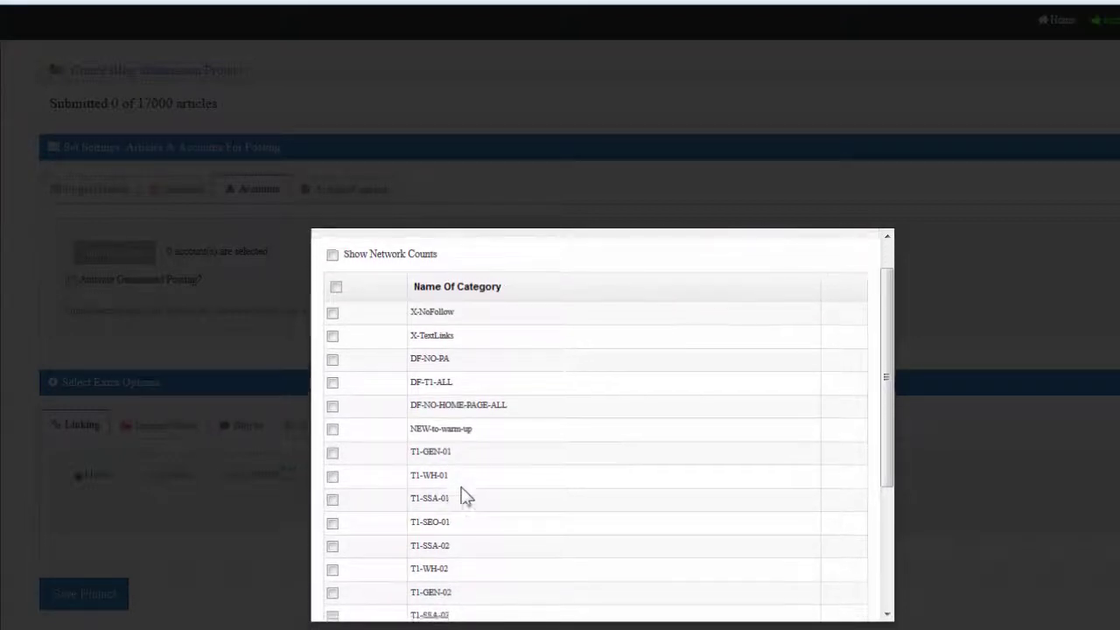
pyautogui.scroll(-1, 465, 497)
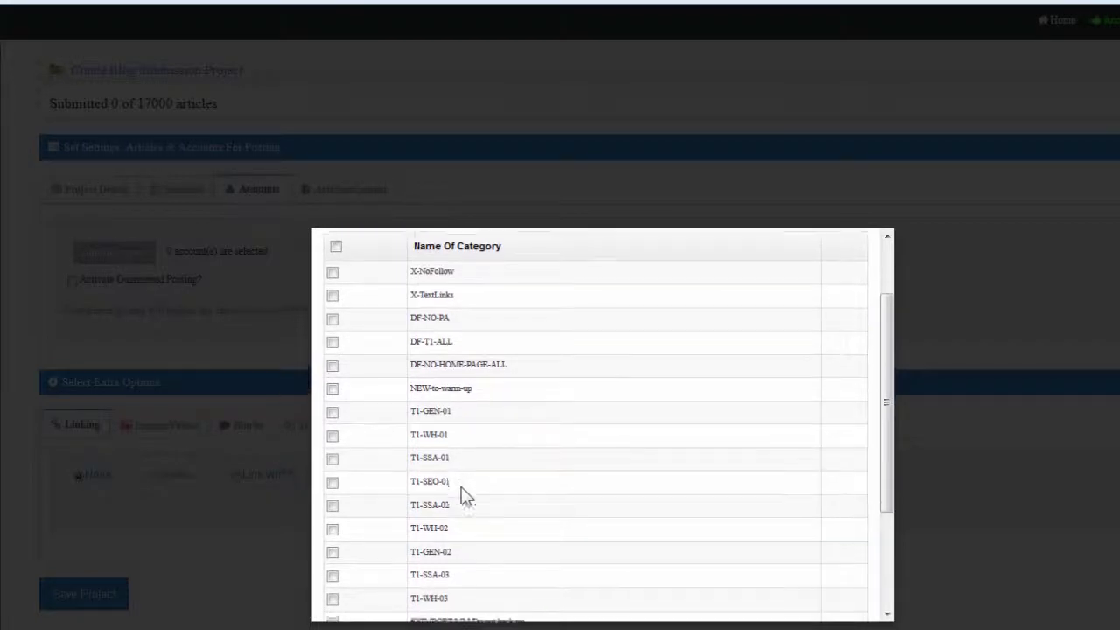
pyautogui.scroll(1, 461, 487)
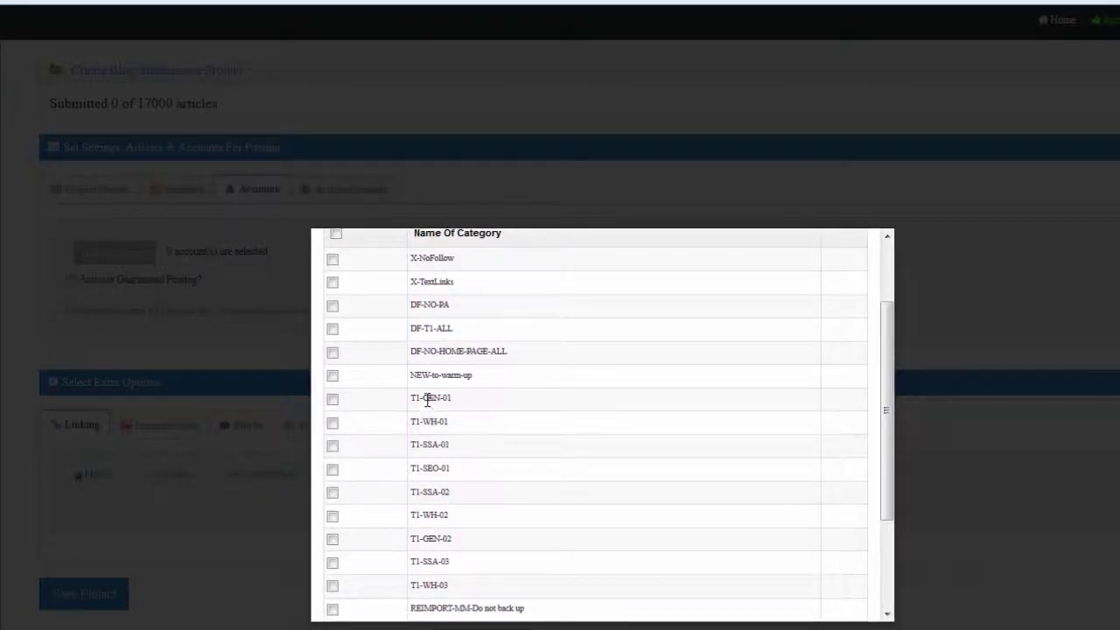
pyautogui.click(333, 400)
pyautogui.scroll(-2, 388, 414)
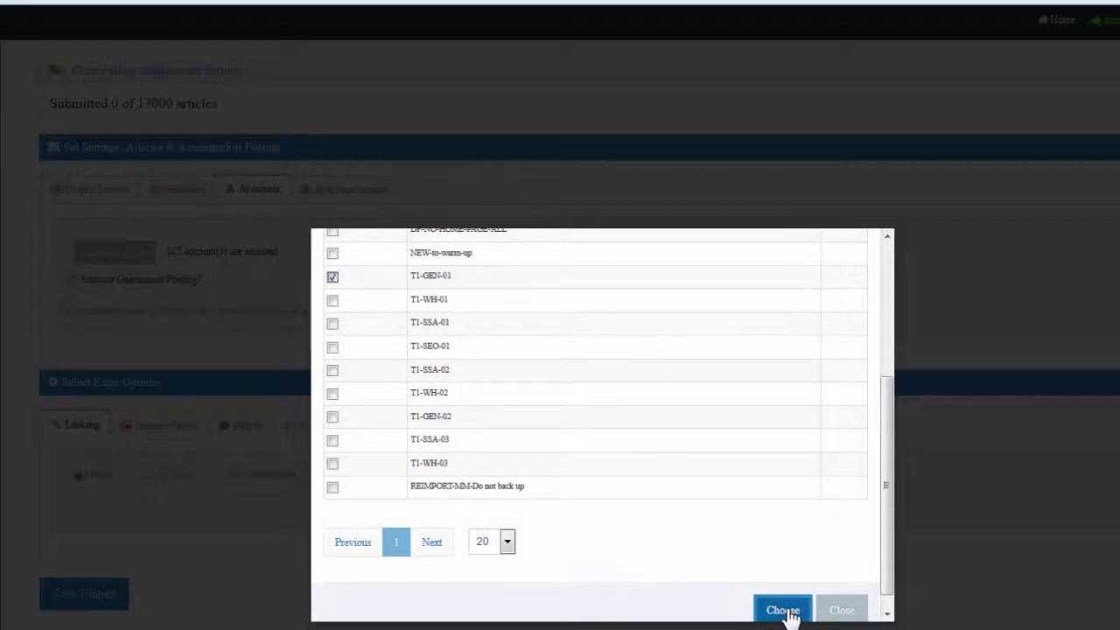
pyautogui.click(785, 612)
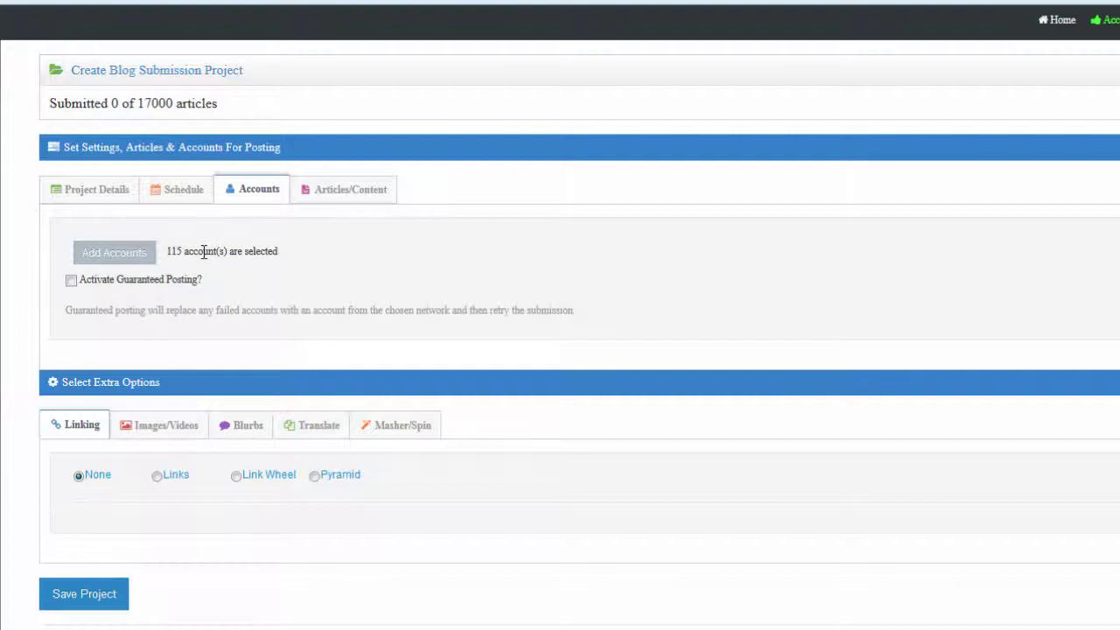
# Step: Activate guaranteed posting with X-NoFollow as the network for replacement accounts
pyautogui.click(70, 282)
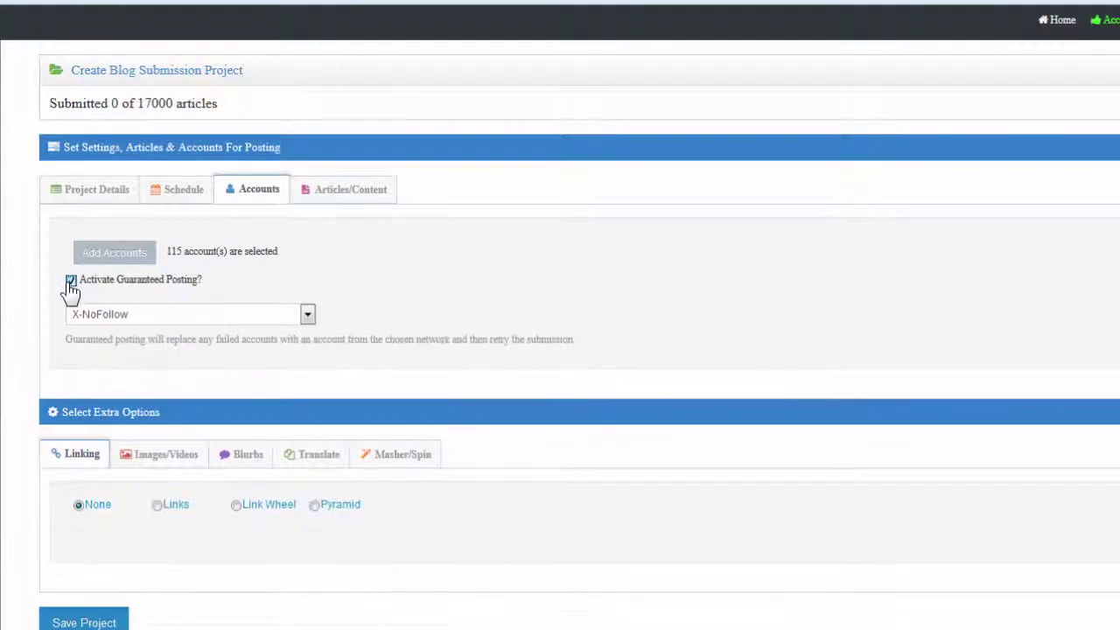
pyautogui.click(308, 316)
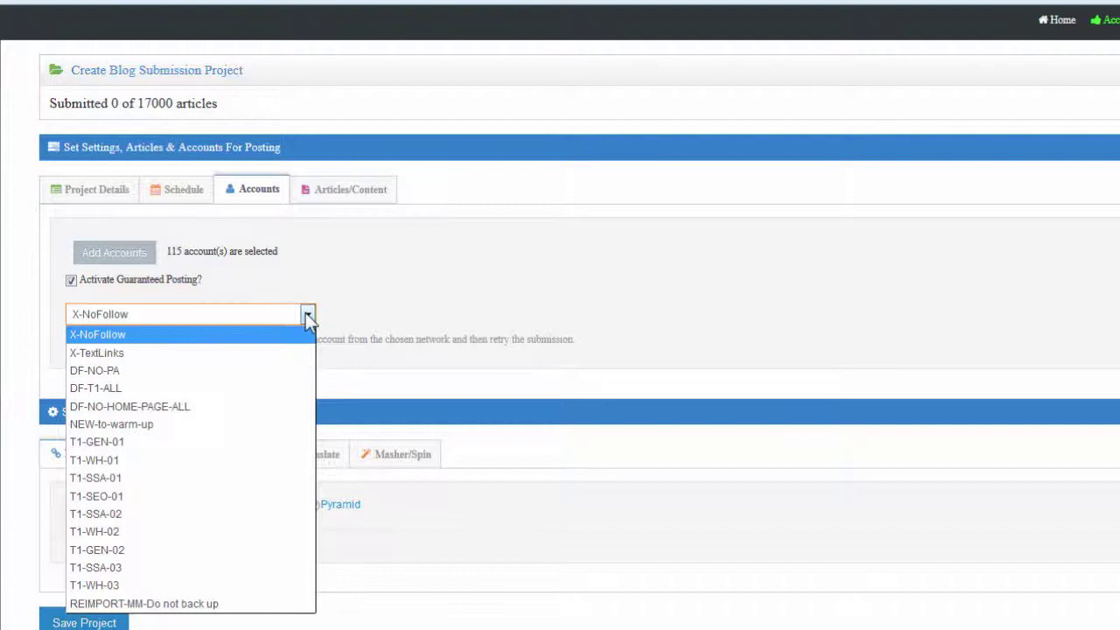
pyautogui.click(127, 339)
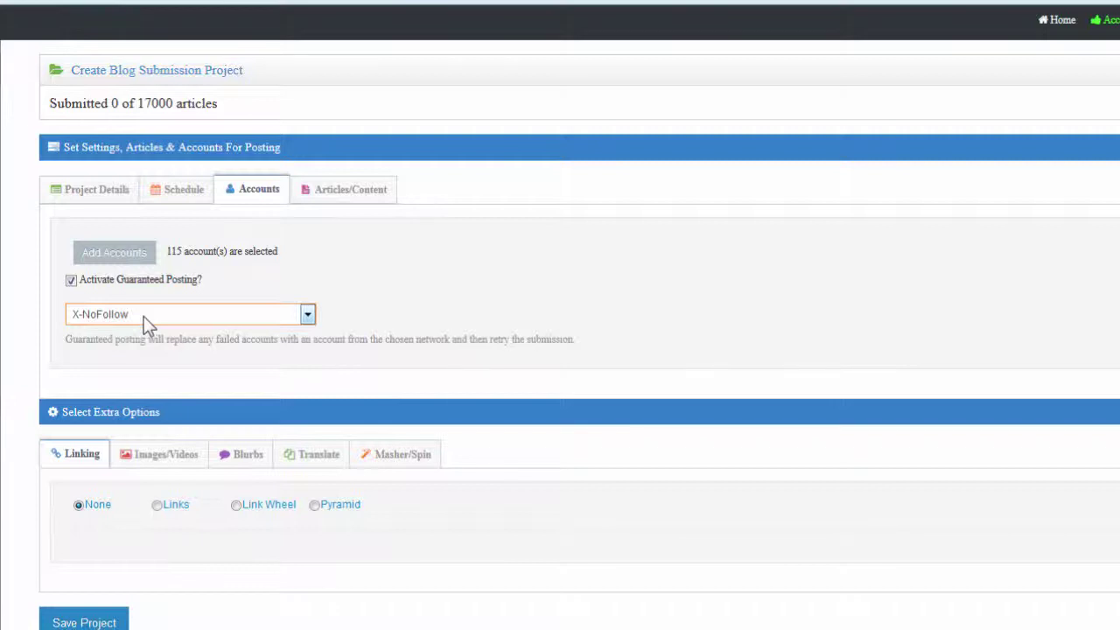
# Step: Select xxx-article from the saved articles as the project's content
pyautogui.click(349, 198)
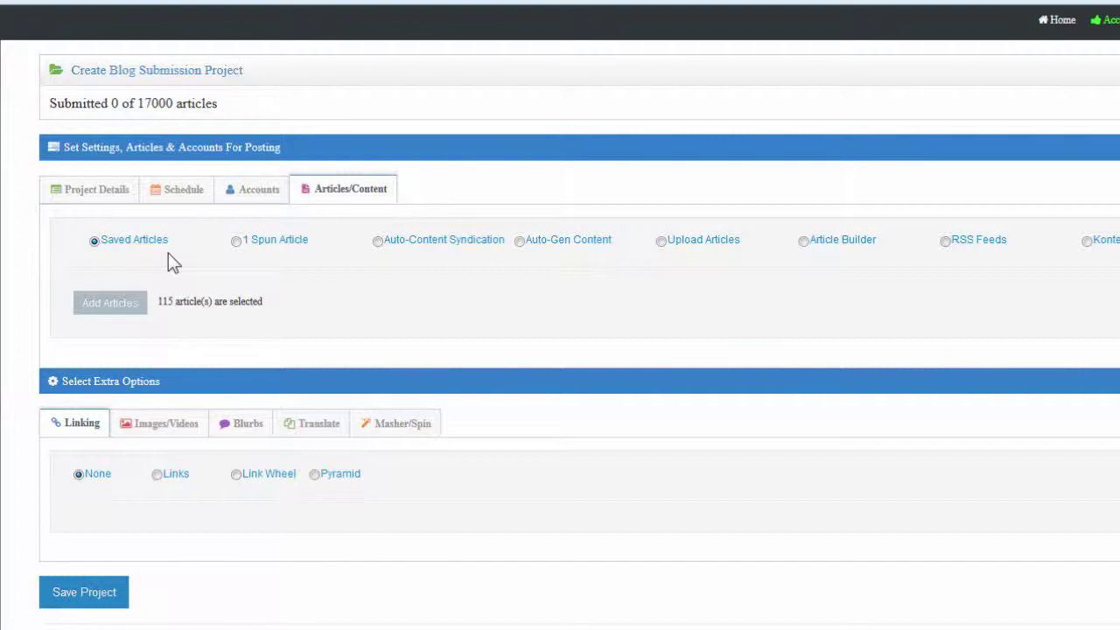
pyautogui.click(111, 303)
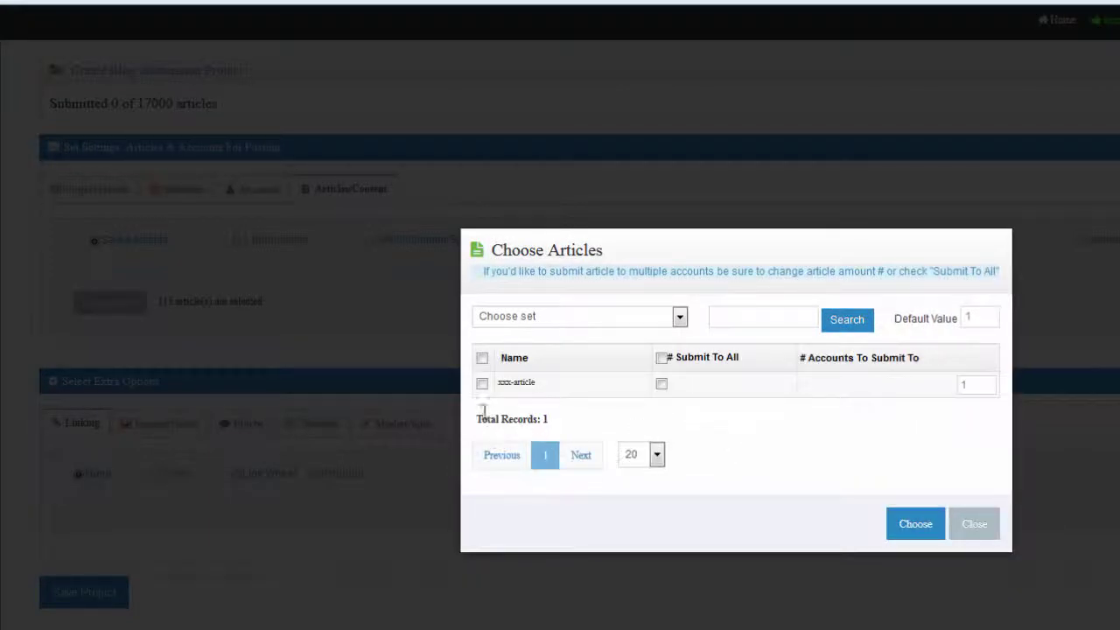
pyautogui.click(482, 384)
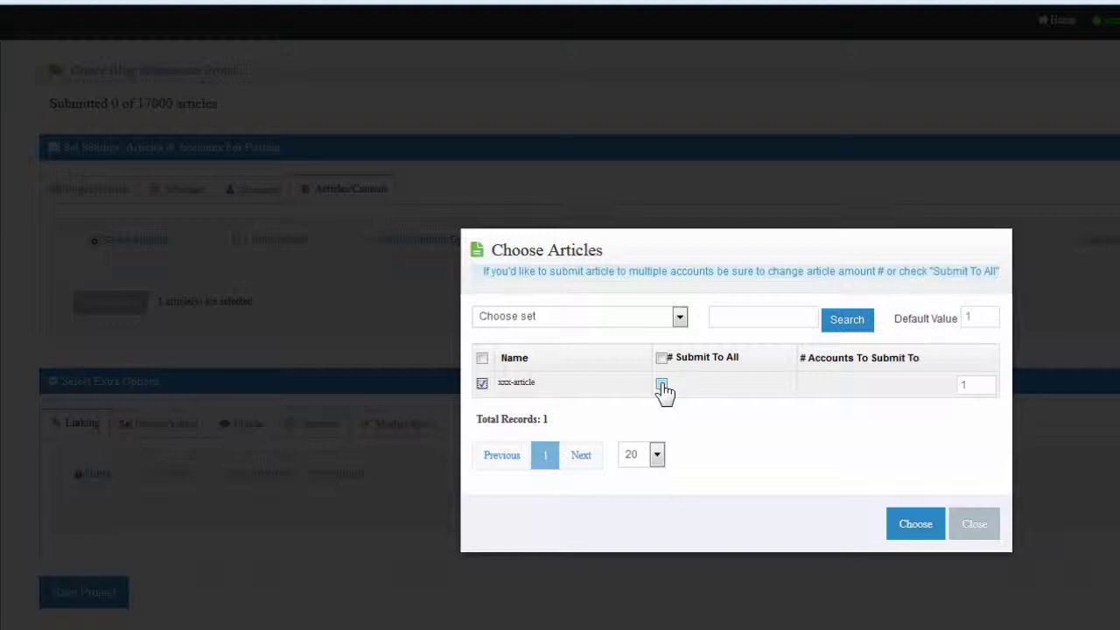
pyautogui.click(973, 383)
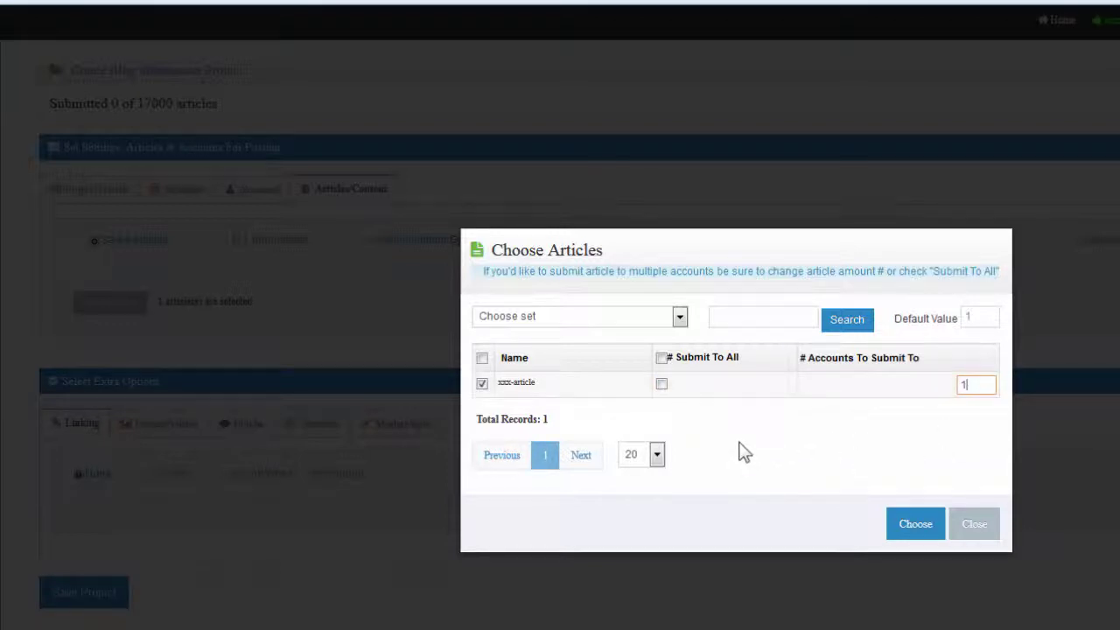
pyautogui.press('BackSpace')
pyautogui.write('50')
pyautogui.press('Left')
pyautogui.press('BackSpace')
# Step: Set xxx-article to be submitted to all accounts and confirm the article choice
pyautogui.click(663, 386)
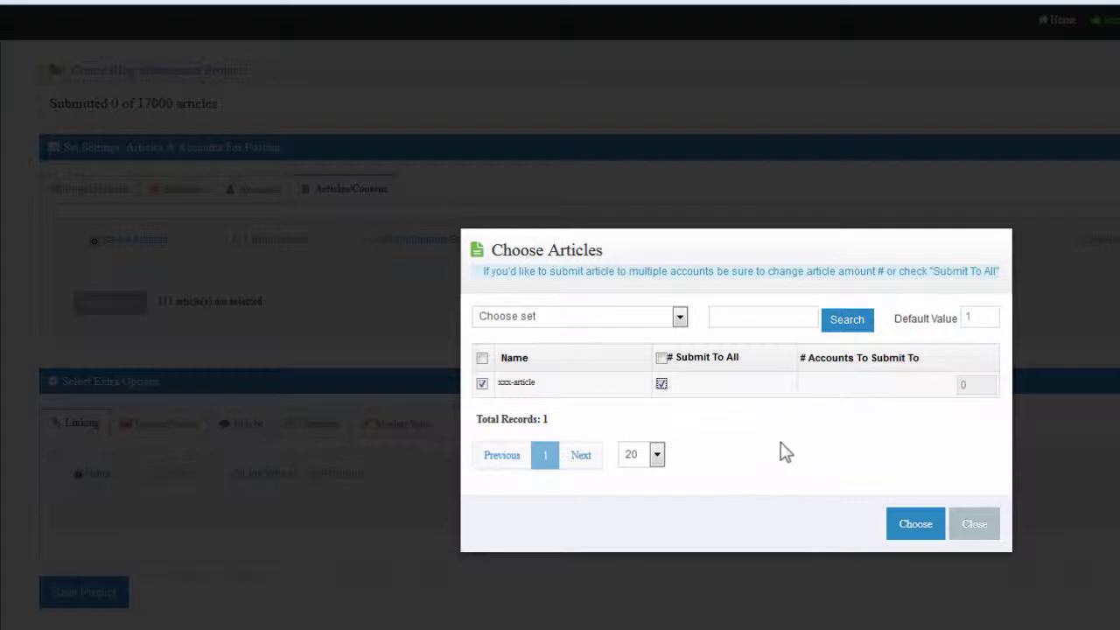
pyautogui.click(913, 525)
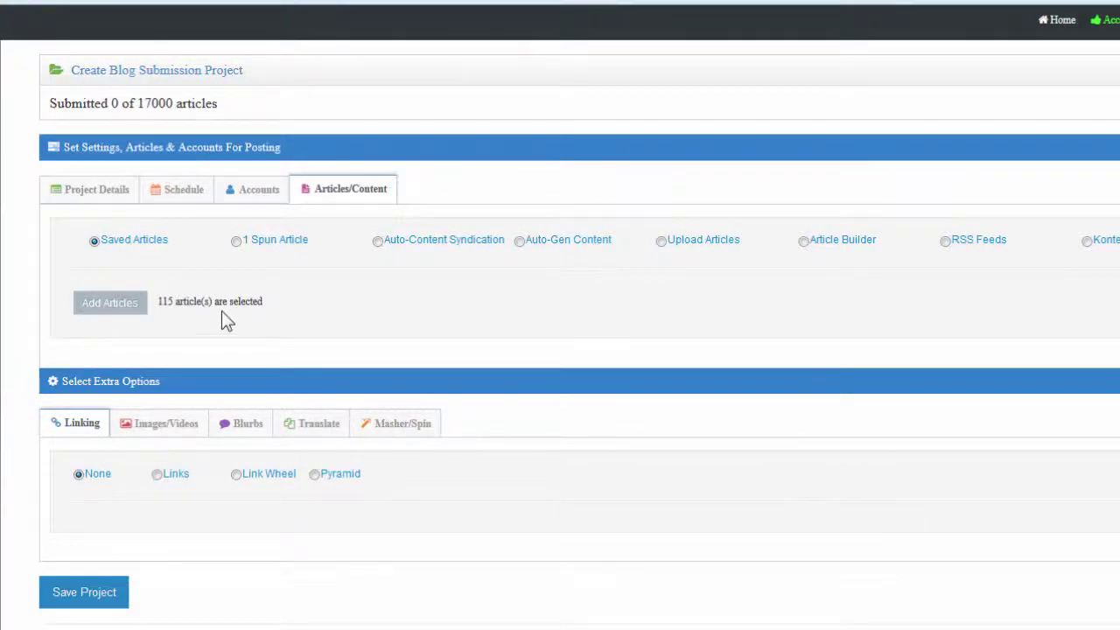
# Step: Examine the selected accounts and the settings of each alternative content source, from 1 Spun Article to Kontent Machine, ending on Saved Articles
pyautogui.click(260, 190)
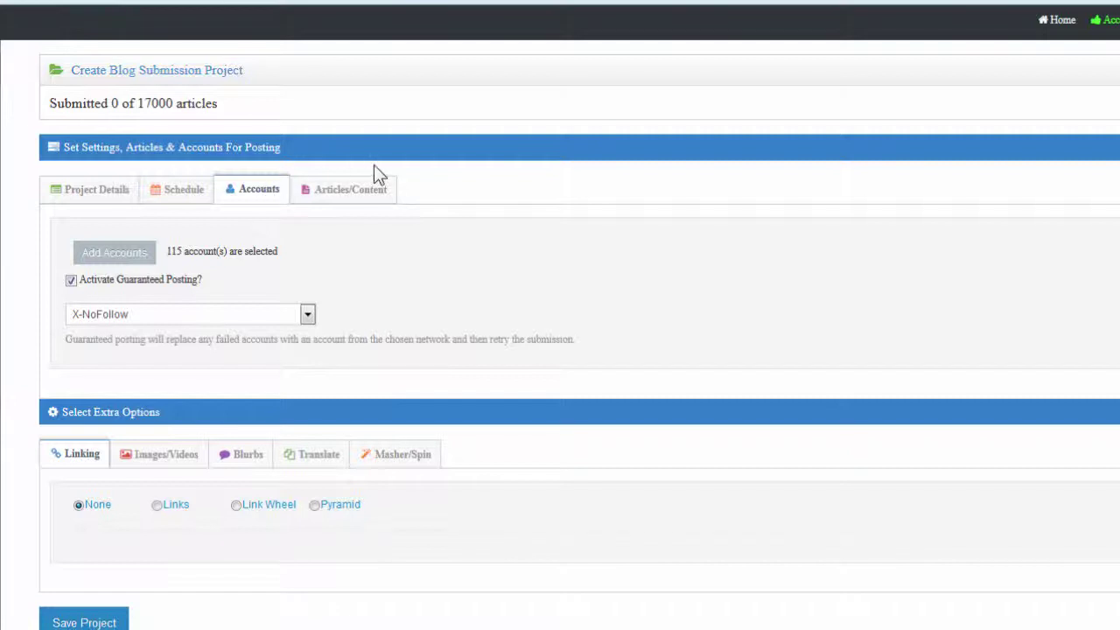
pyautogui.click(369, 189)
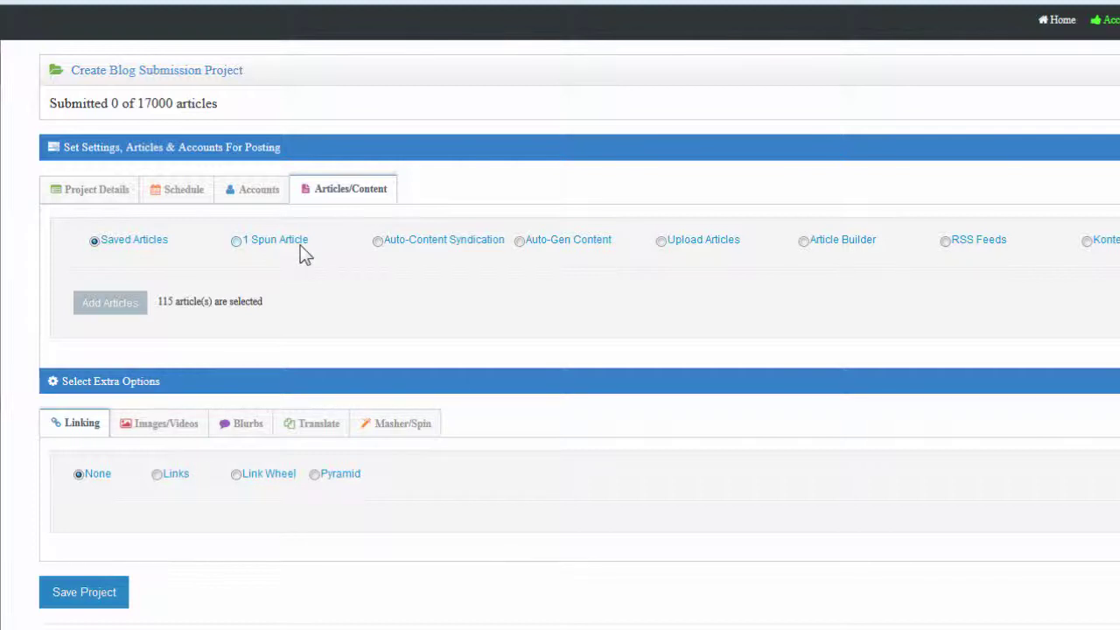
pyautogui.click(237, 243)
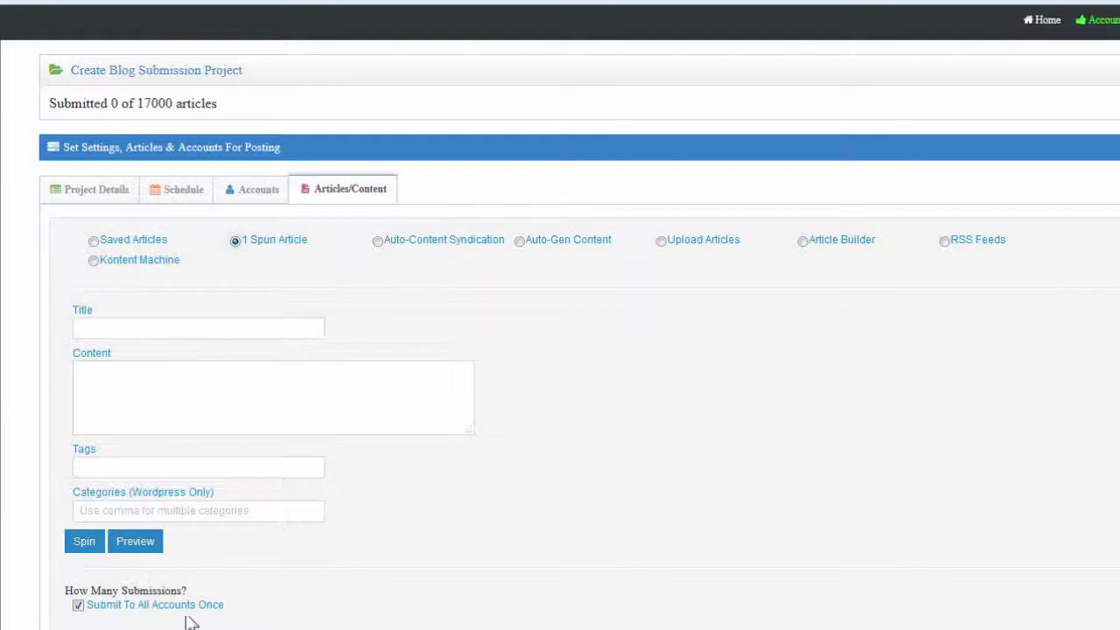
pyautogui.click(379, 242)
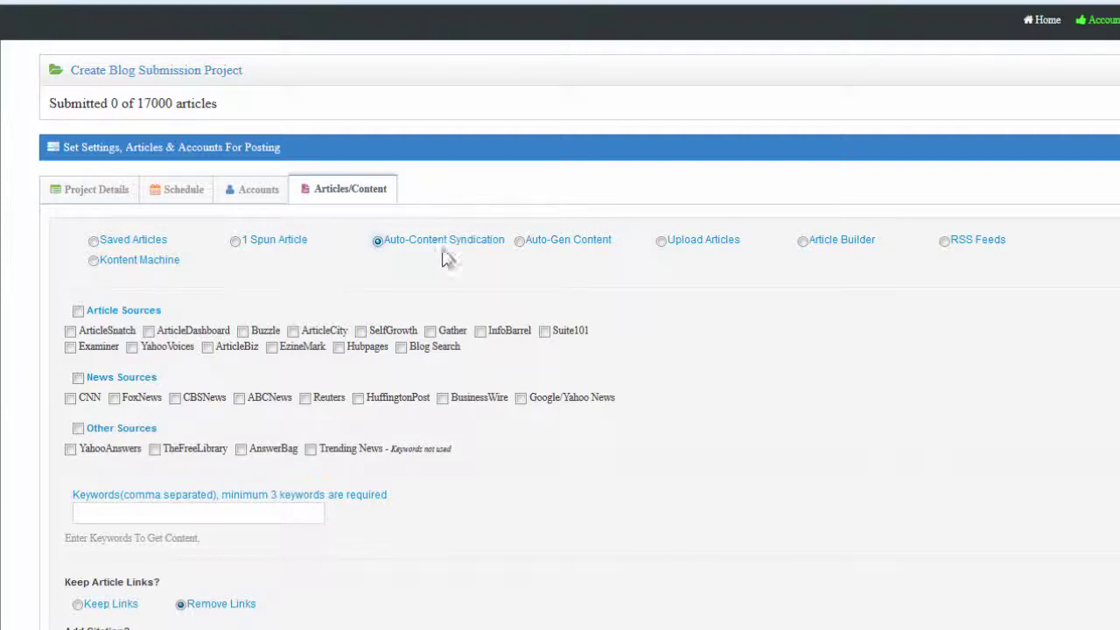
pyautogui.click(519, 242)
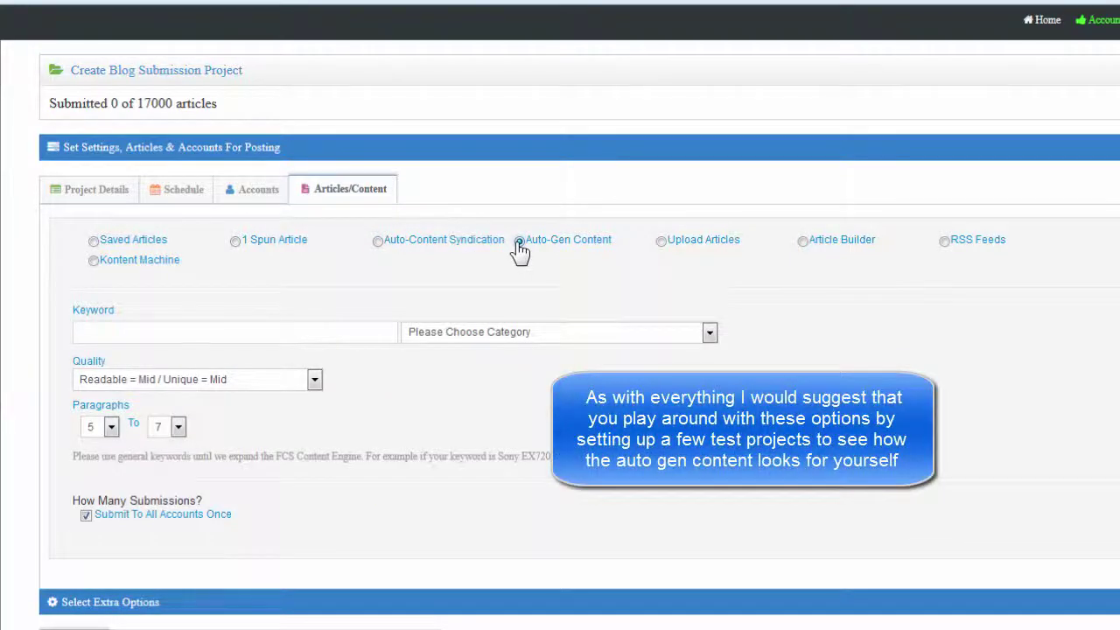
pyautogui.click(664, 243)
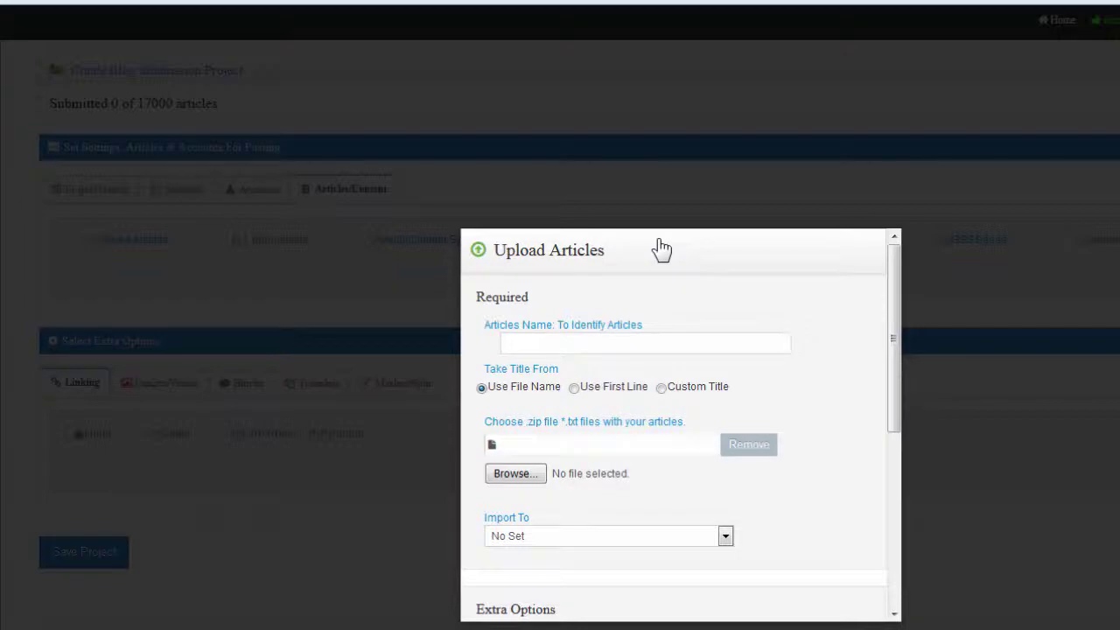
pyautogui.click(978, 260)
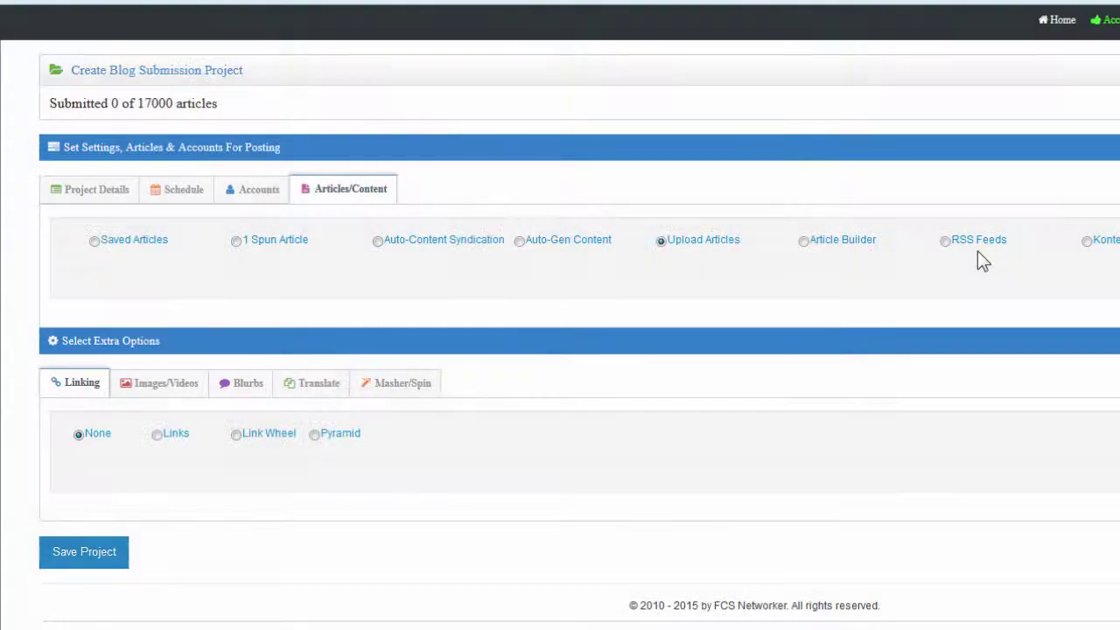
pyautogui.click(806, 247)
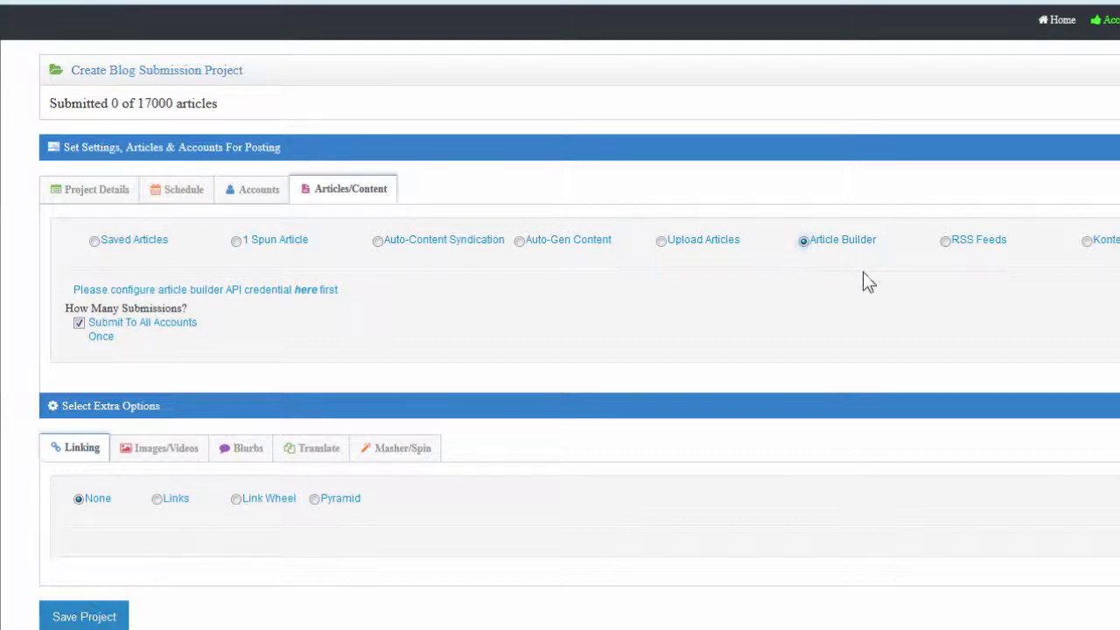
pyautogui.click(946, 243)
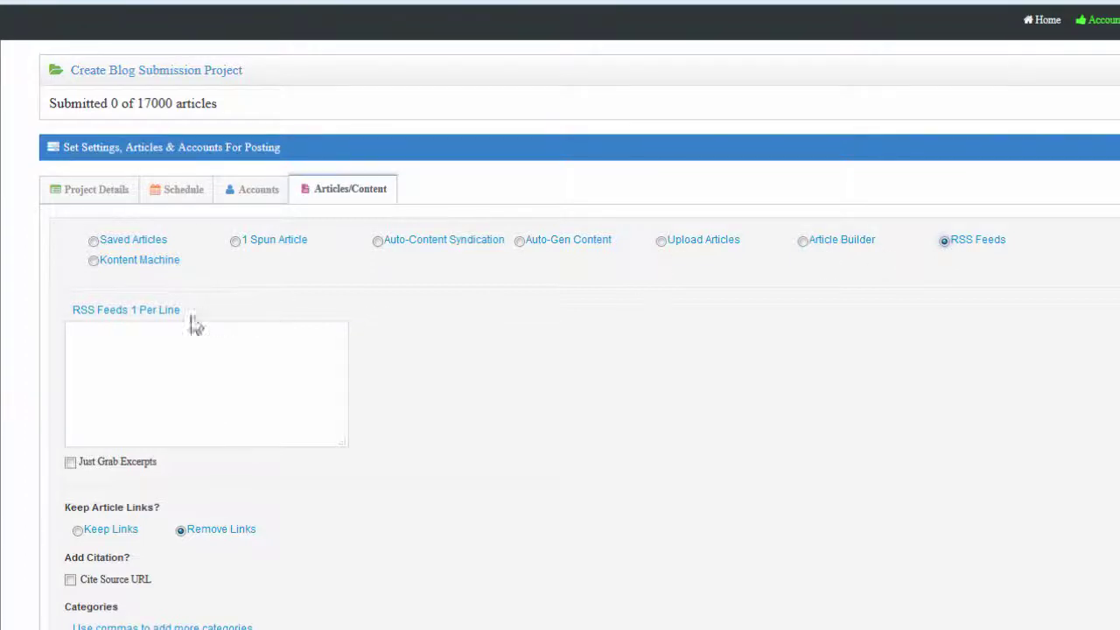
pyautogui.click(96, 266)
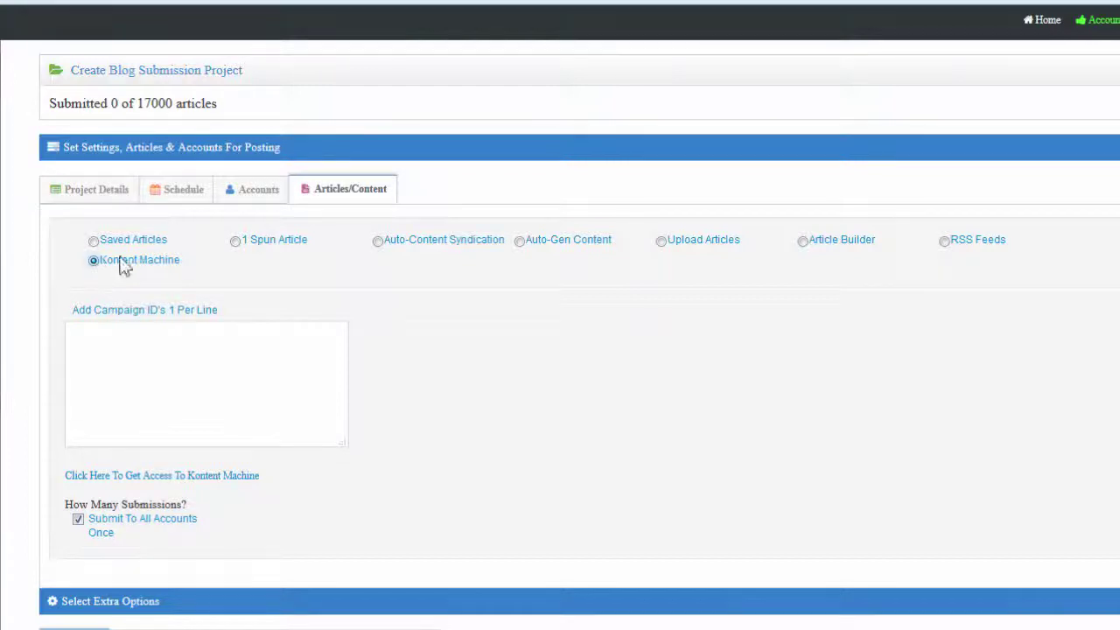
pyautogui.click(94, 242)
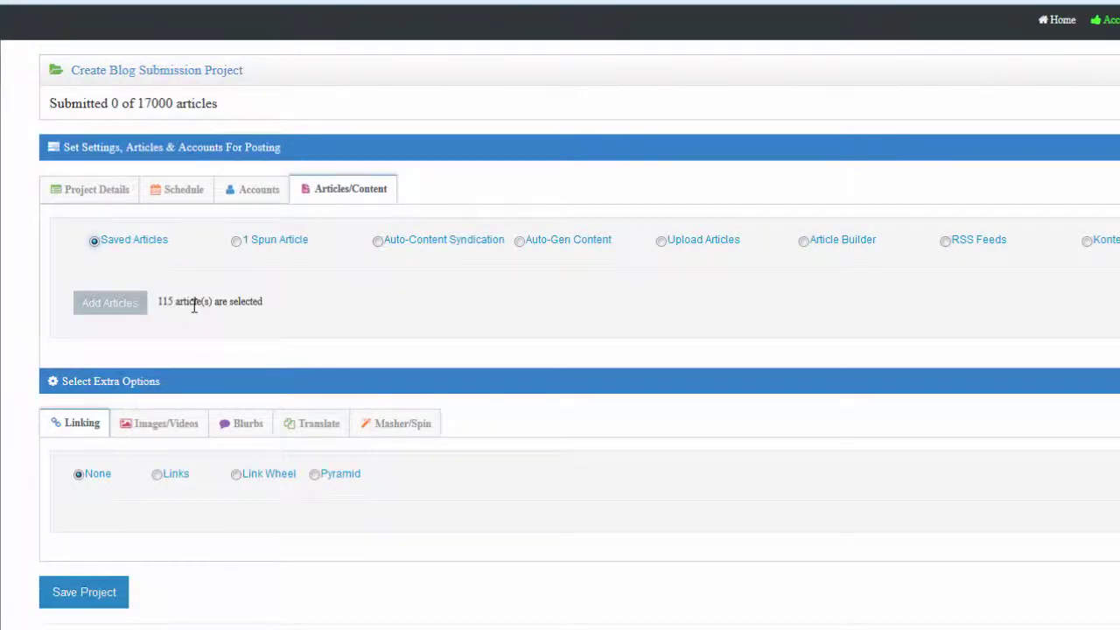
# Step: Compare the project's schedule settings with its selected accounts, and return to the article content settings
pyautogui.click(252, 193)
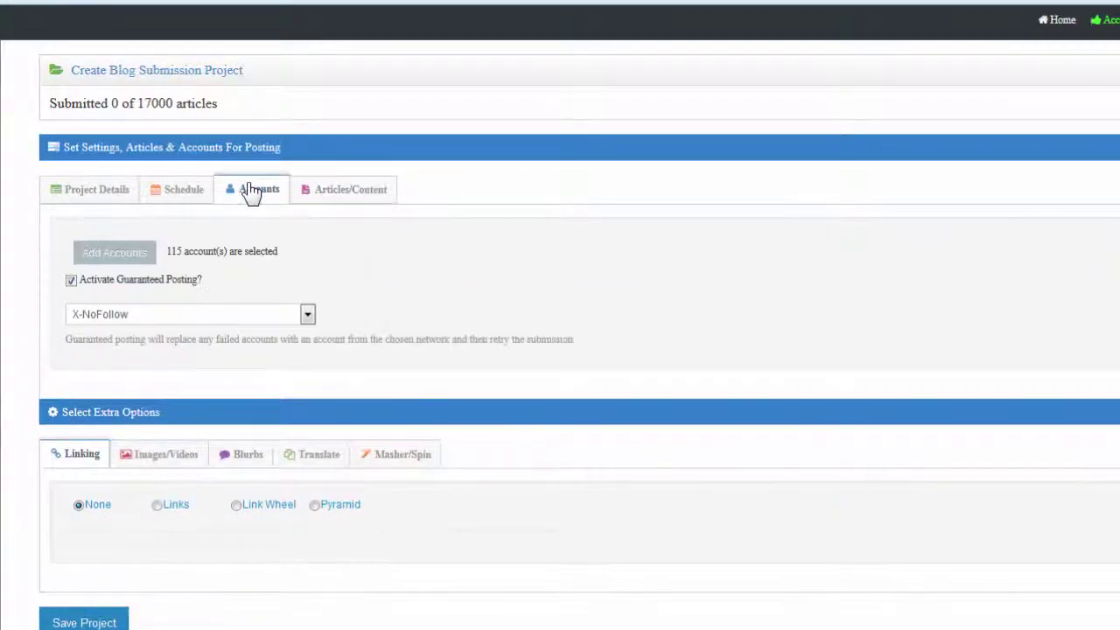
pyautogui.click(178, 194)
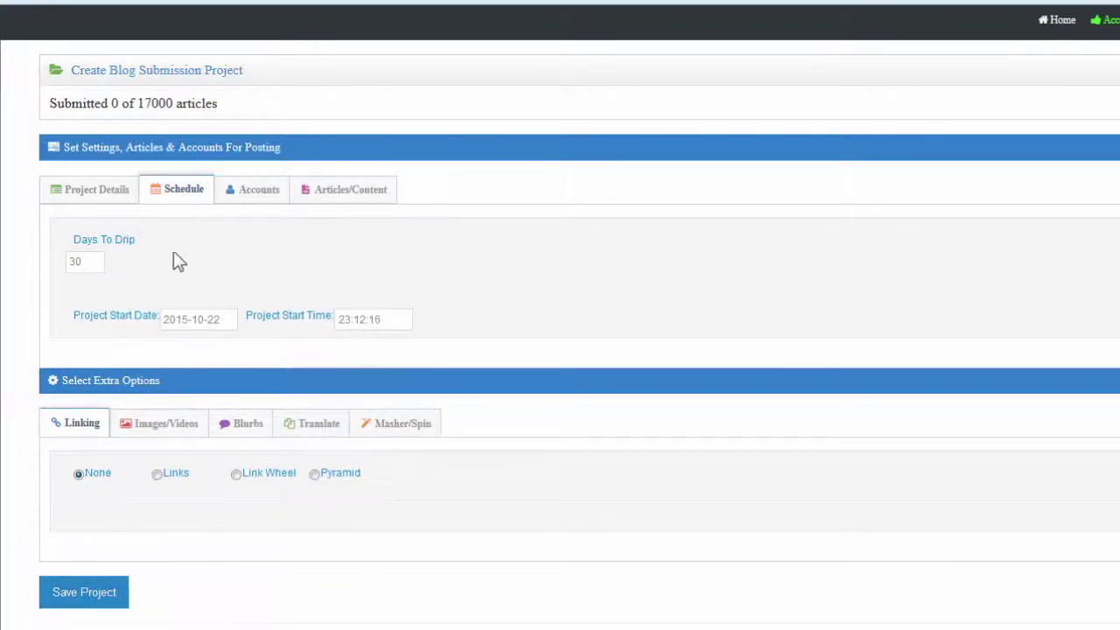
pyautogui.click(251, 194)
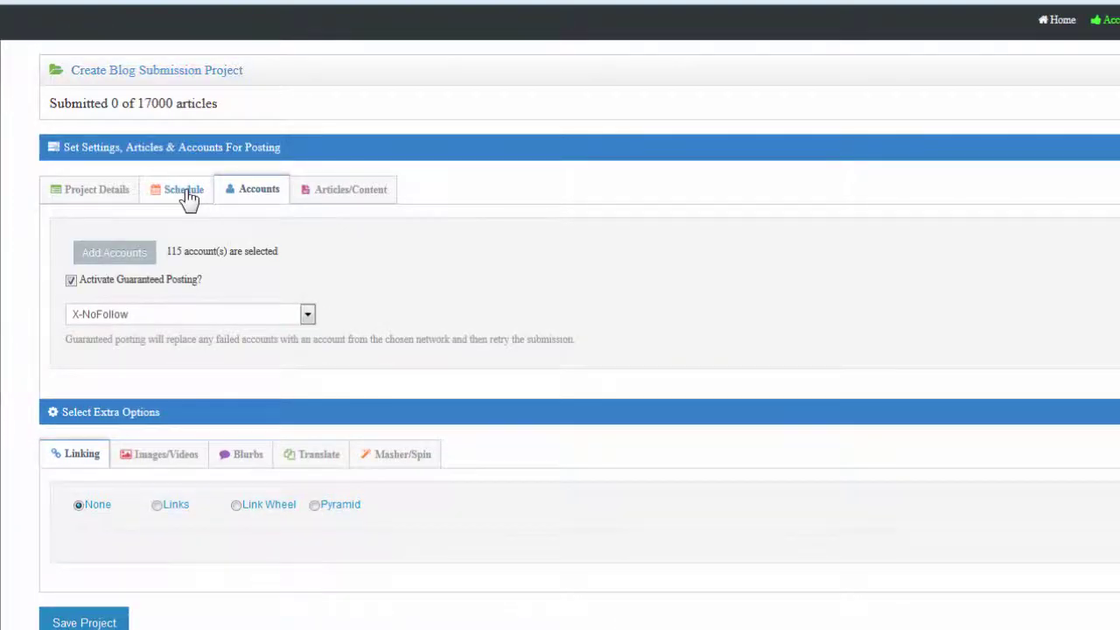
pyautogui.click(187, 194)
pyautogui.click(238, 194)
pyautogui.click(168, 200)
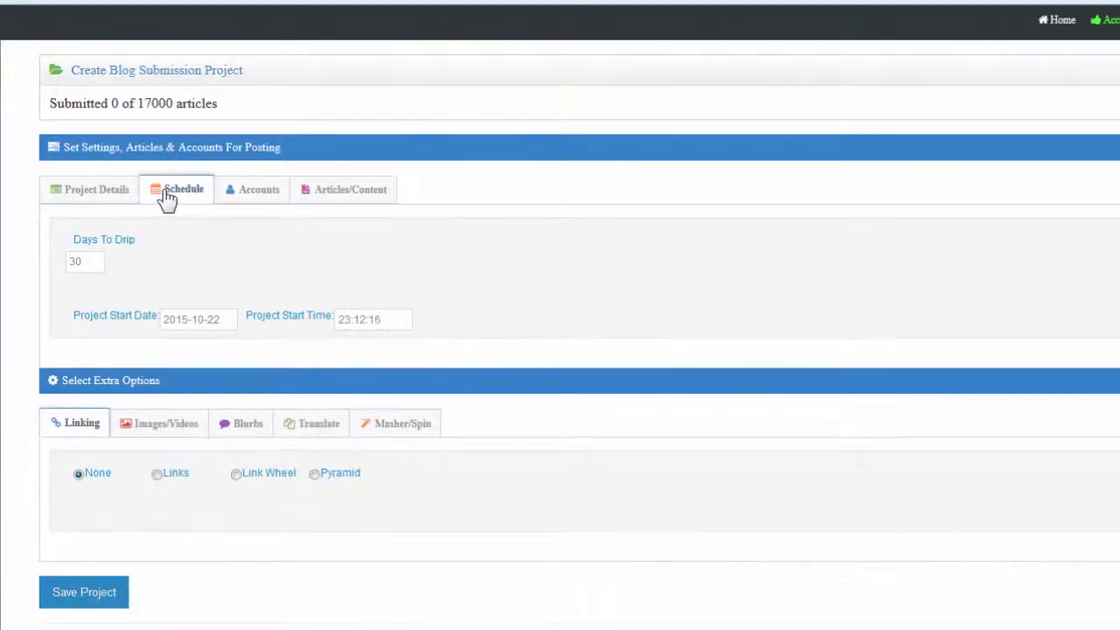
pyautogui.click(251, 196)
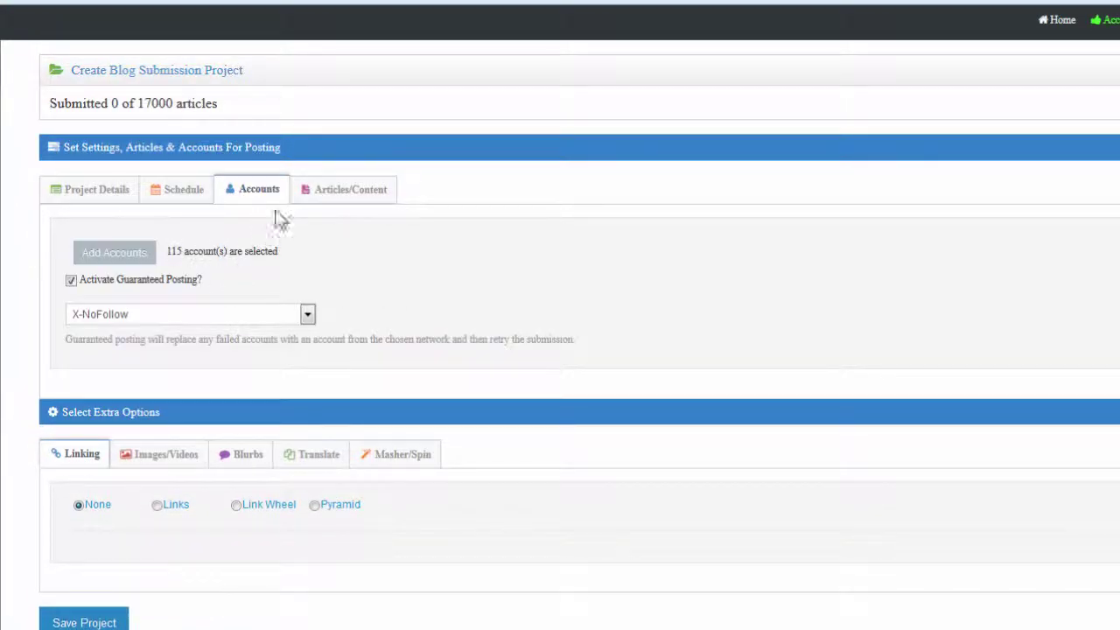
pyautogui.click(334, 194)
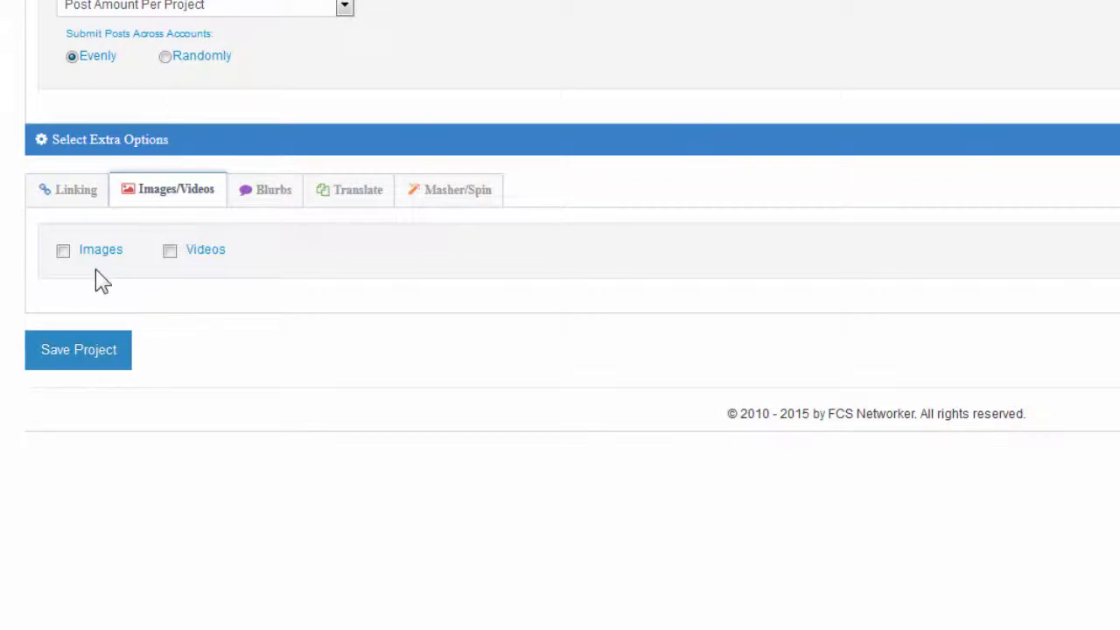
# Step: Enable images and videos for the project and set the image keywords to "news,general news"
pyautogui.click(64, 252)
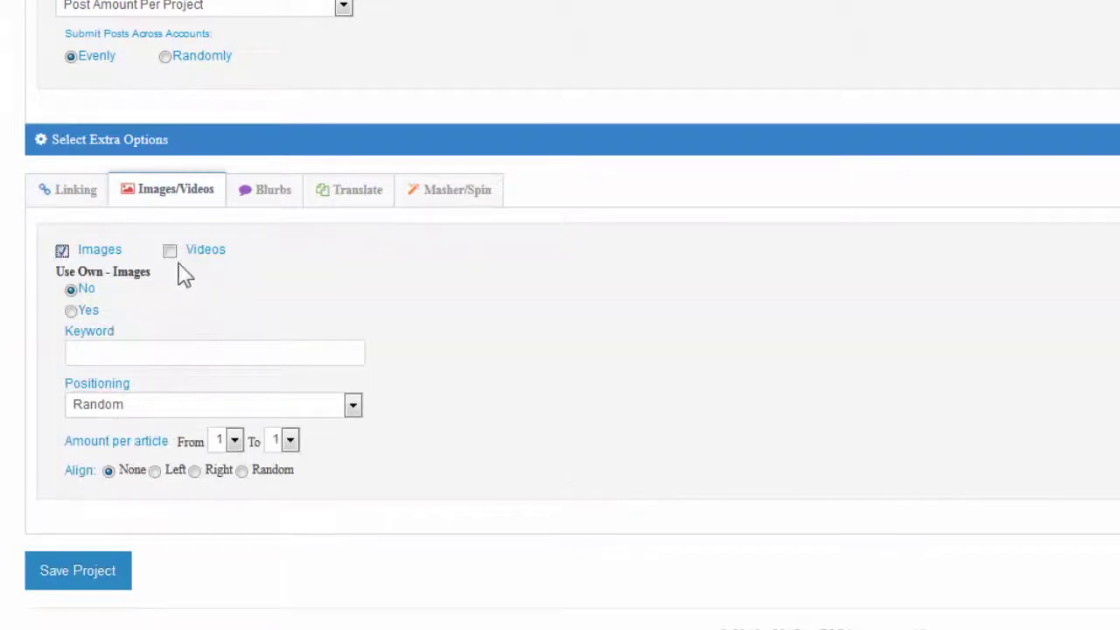
pyautogui.click(169, 252)
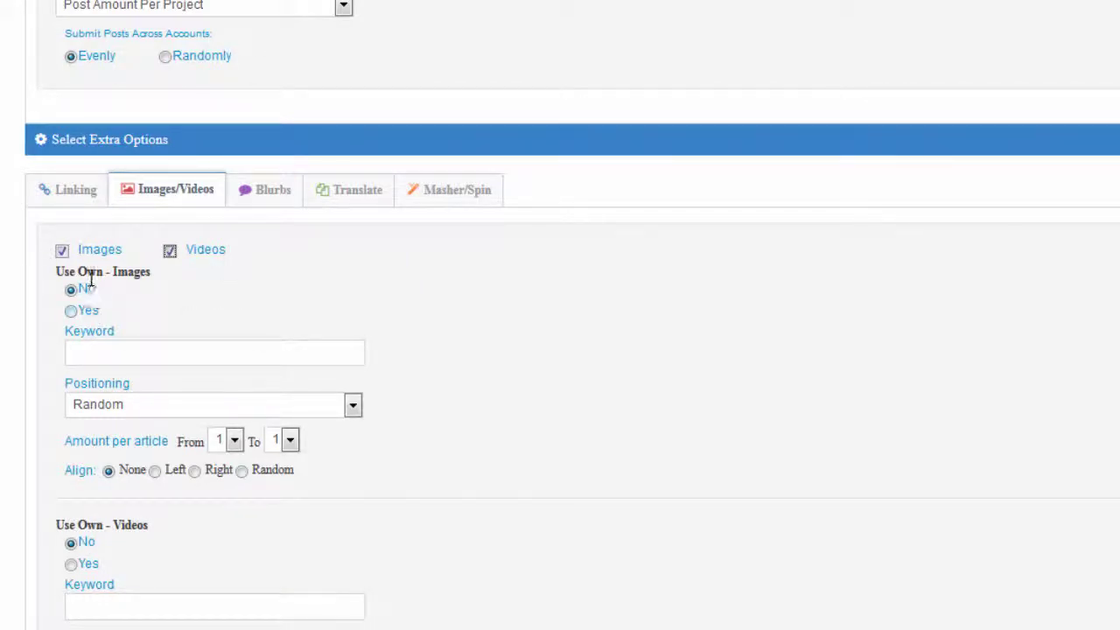
pyautogui.click(117, 351)
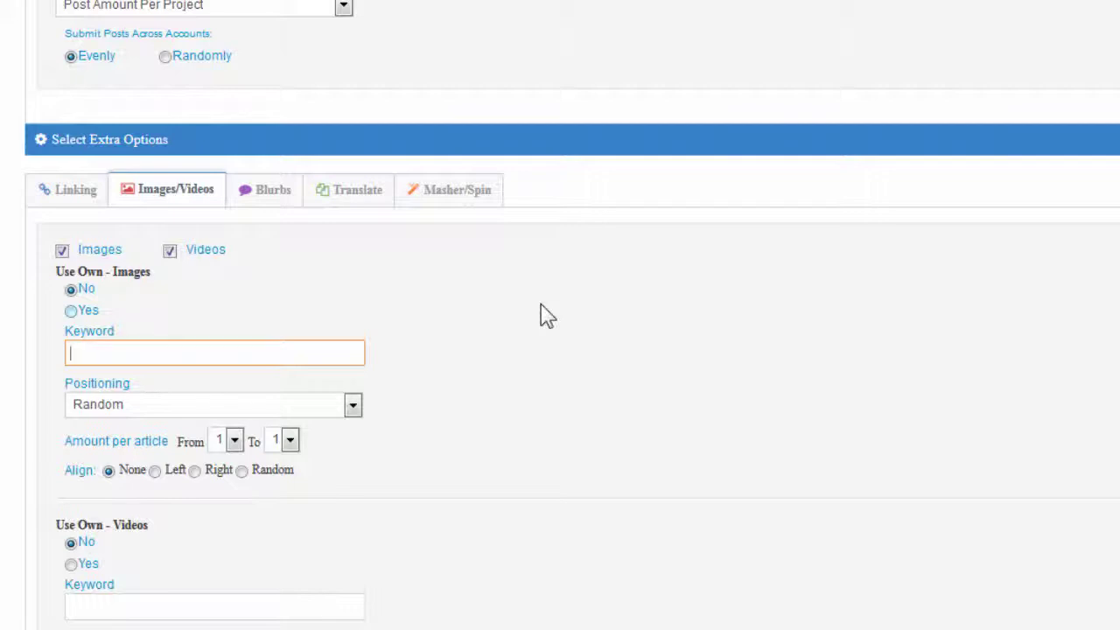
pyautogui.write('news')
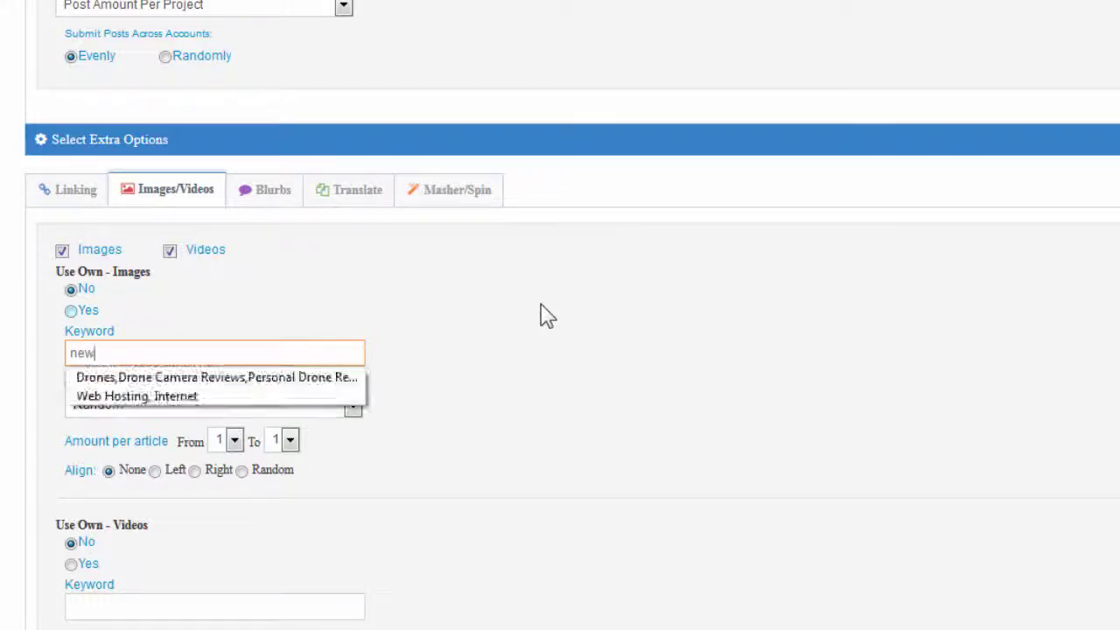
pyautogui.write(',')
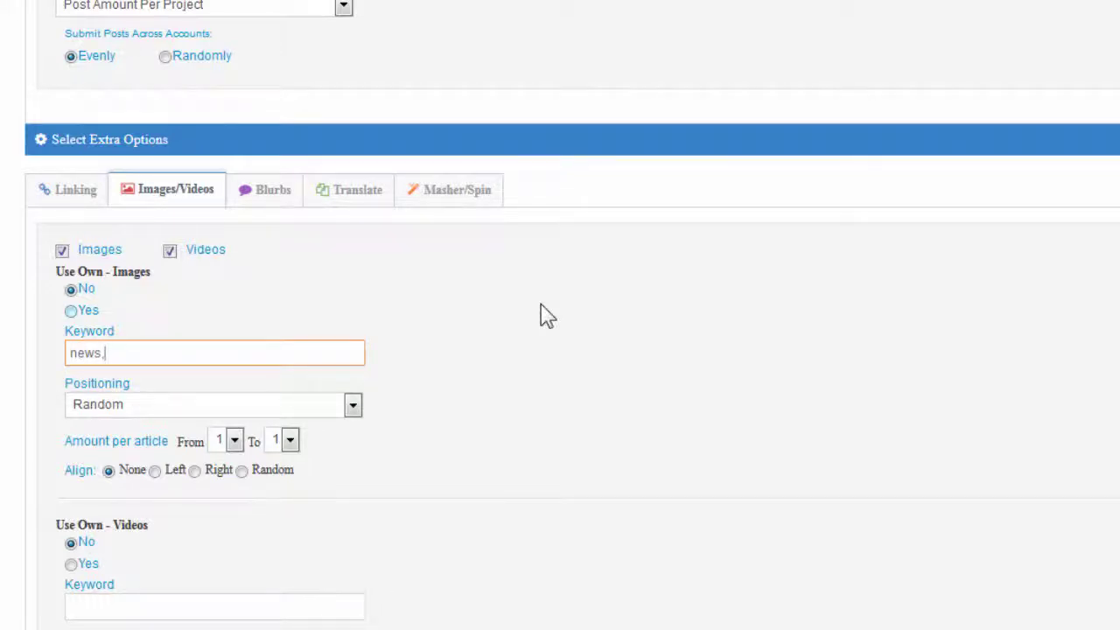
pyautogui.write('general news')
# Step: Set the image alignment to Random and the image positioning to Just Top
pyautogui.scroll(-2, 550, 302)
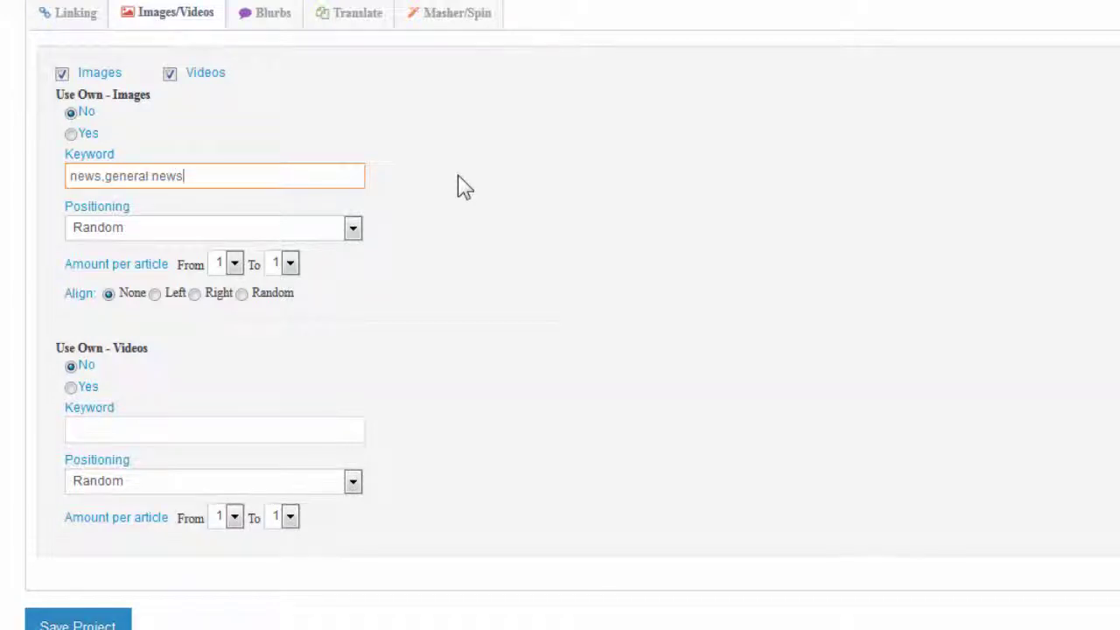
pyautogui.scroll(-1, 457, 197)
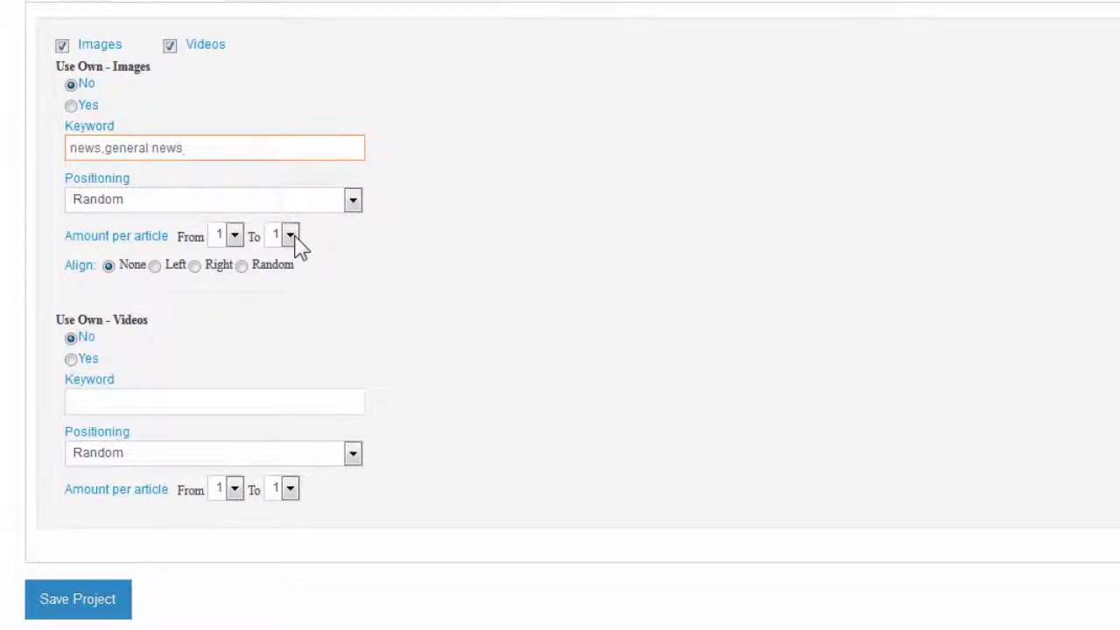
pyautogui.click(243, 267)
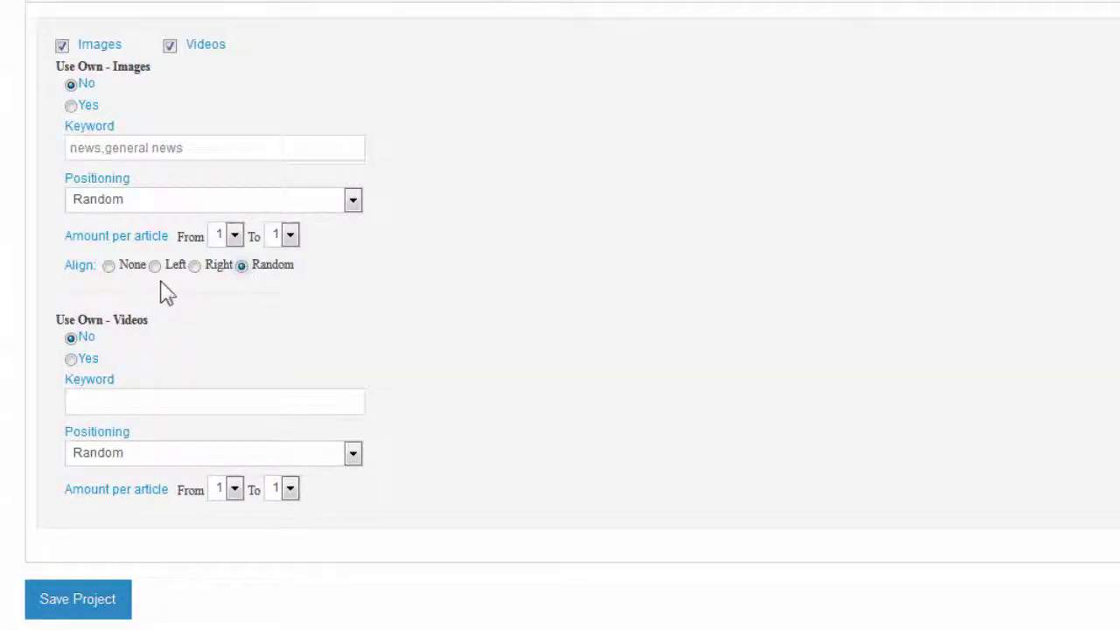
pyautogui.click(354, 208)
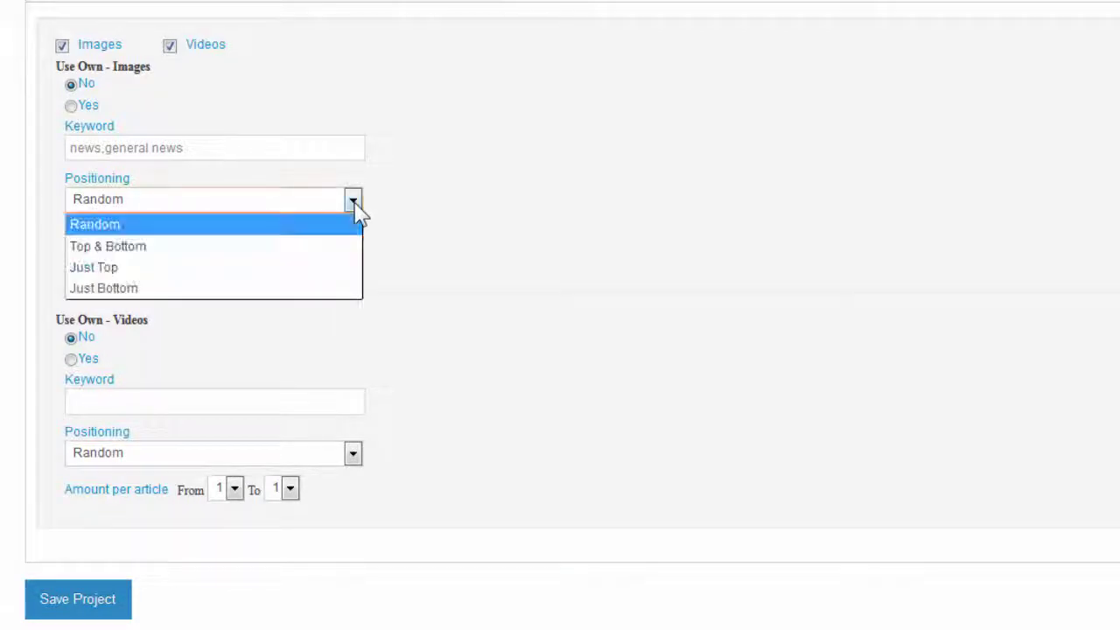
pyautogui.click(322, 269)
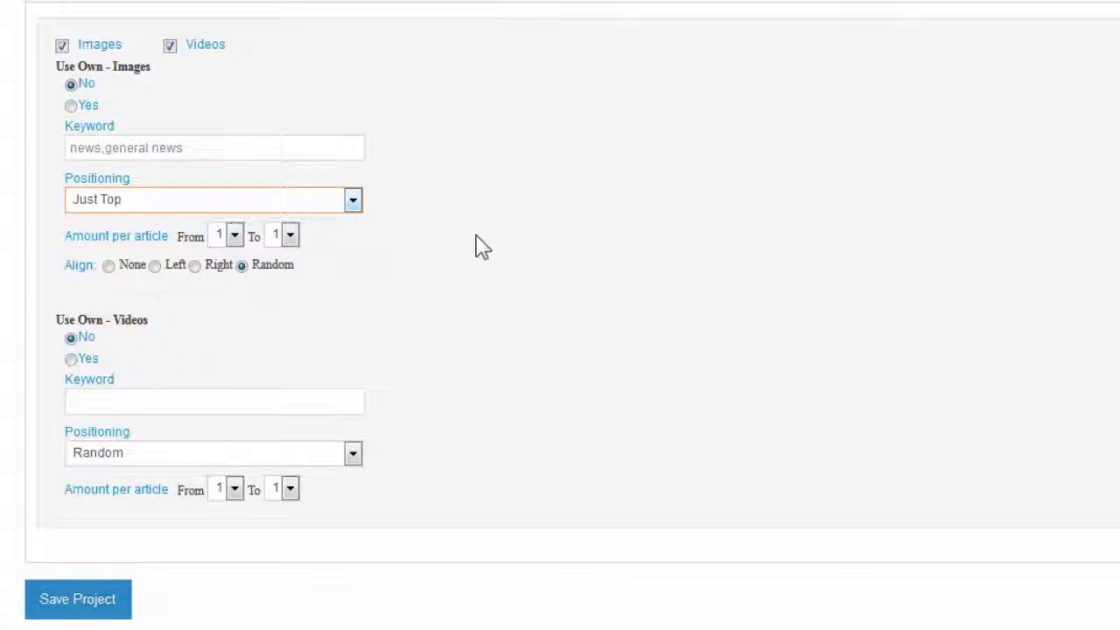
# Step: Set the video keywords to "news,general news" and the video positioning to Just Bottom
pyautogui.click(166, 399)
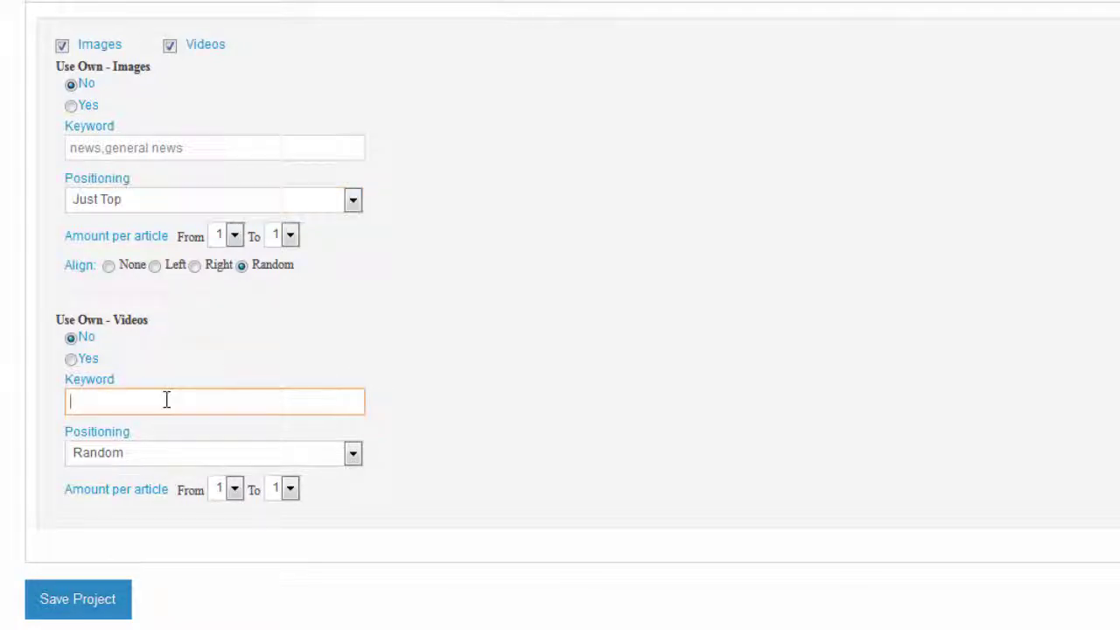
pyautogui.write('news,genera')
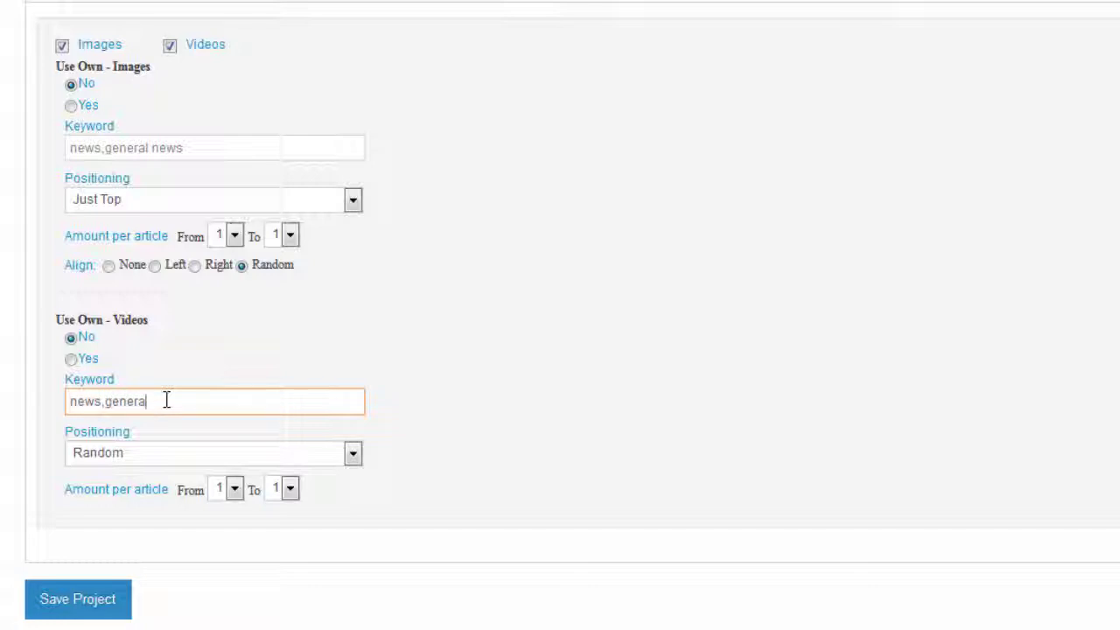
pyautogui.write('l news')
pyautogui.click(290, 490)
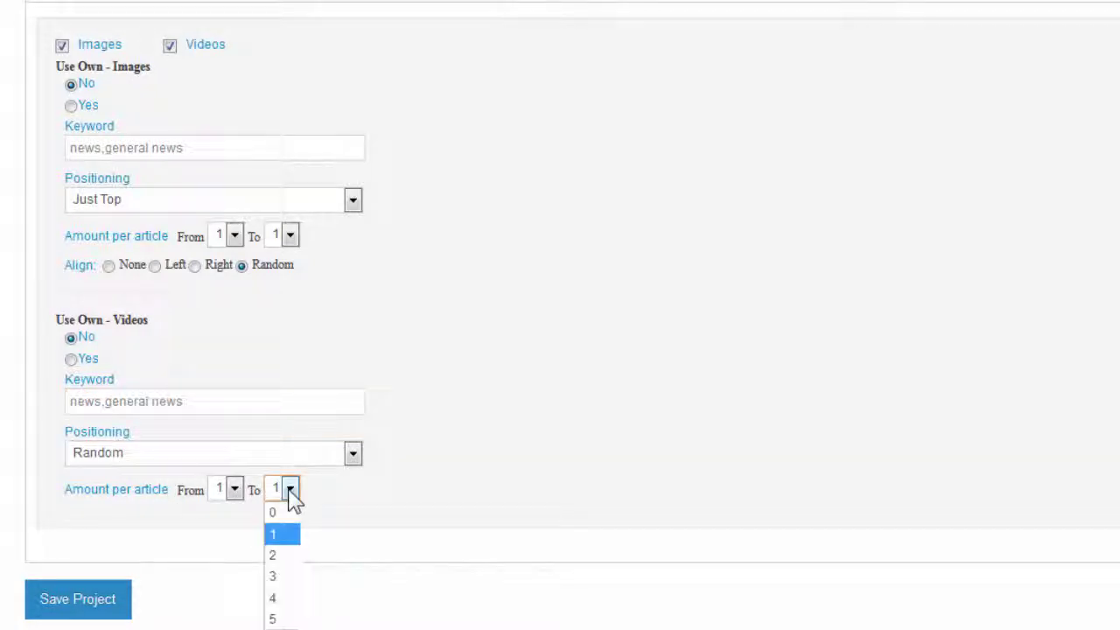
pyautogui.click(289, 496)
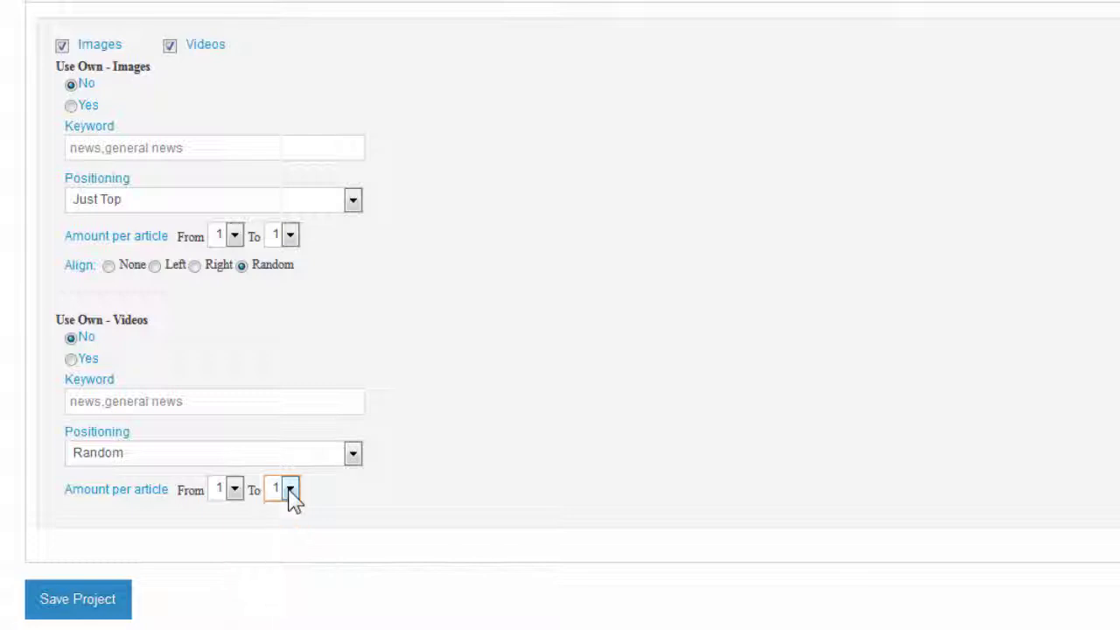
pyautogui.click(290, 236)
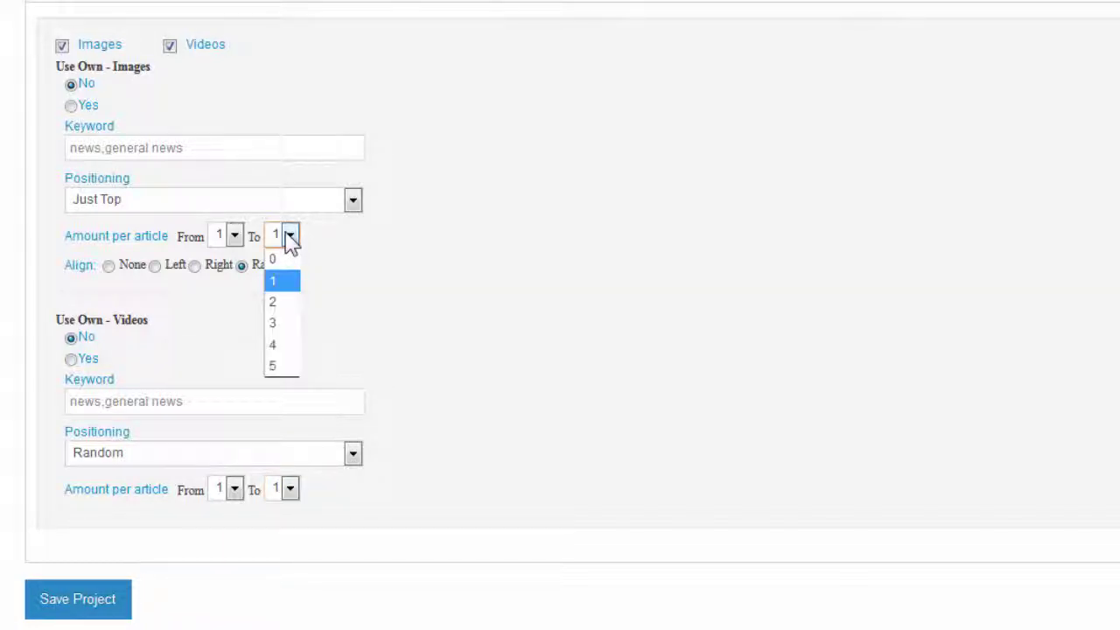
pyautogui.click(289, 238)
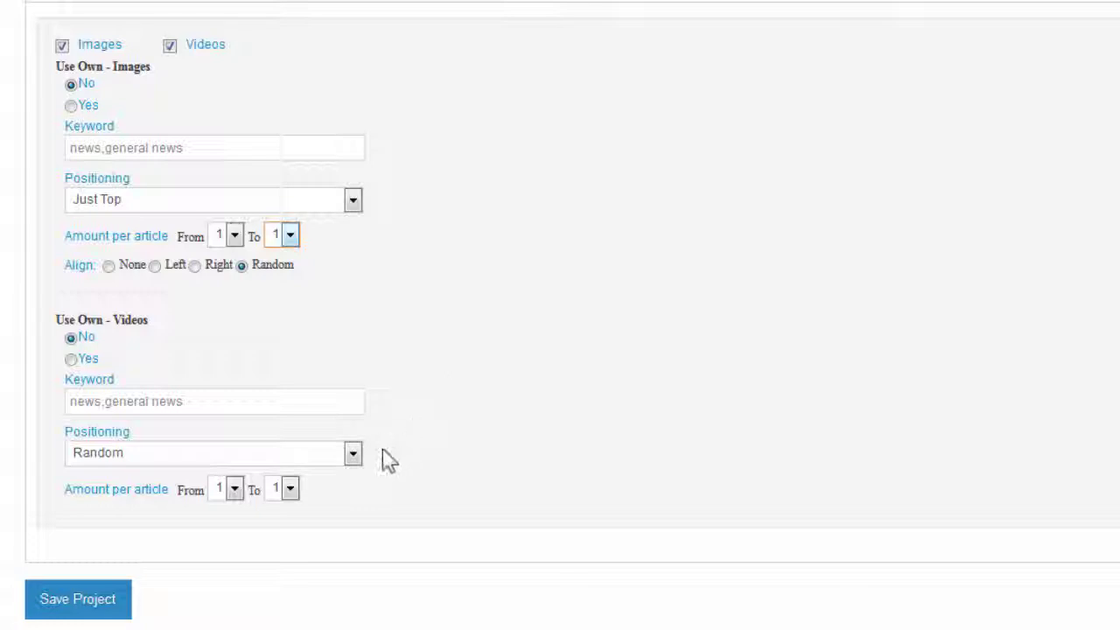
pyautogui.click(354, 453)
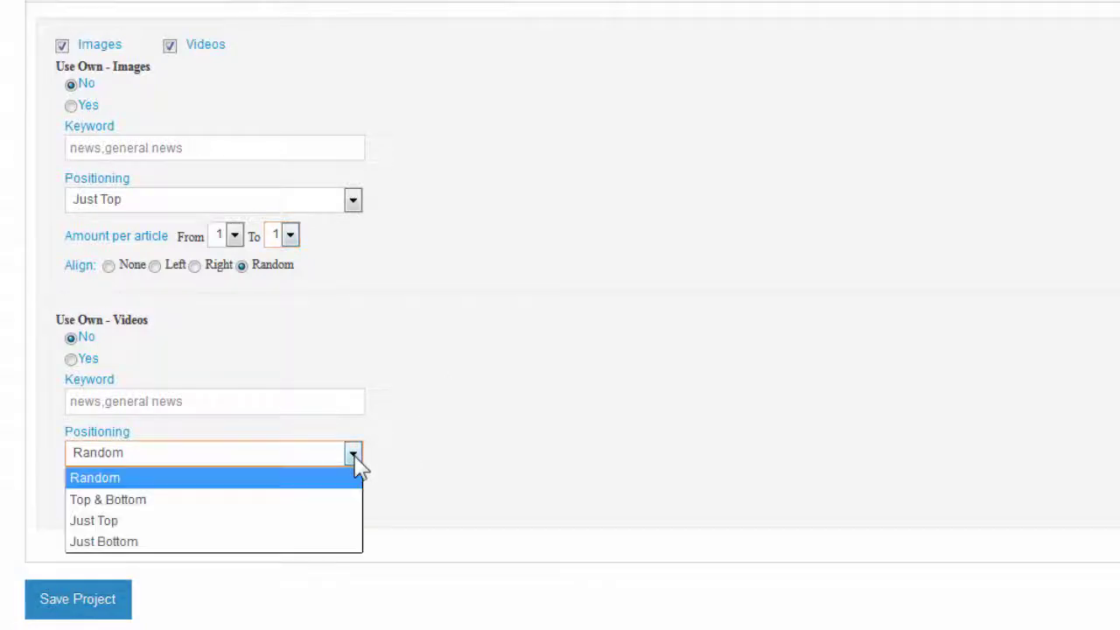
pyautogui.click(300, 541)
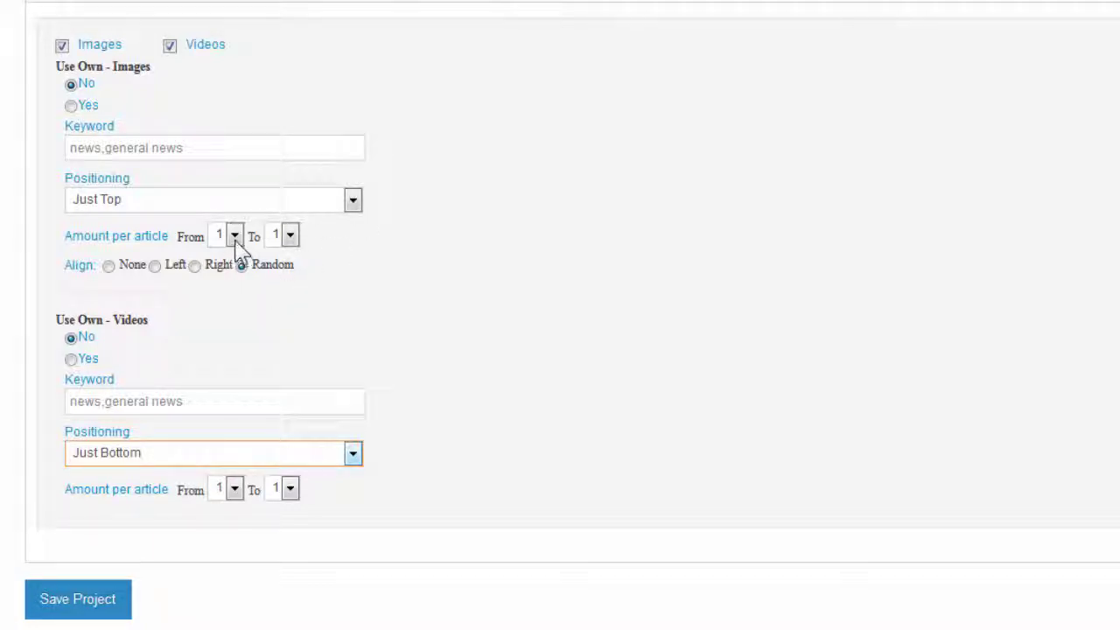
pyautogui.click(293, 242)
pyautogui.click(294, 242)
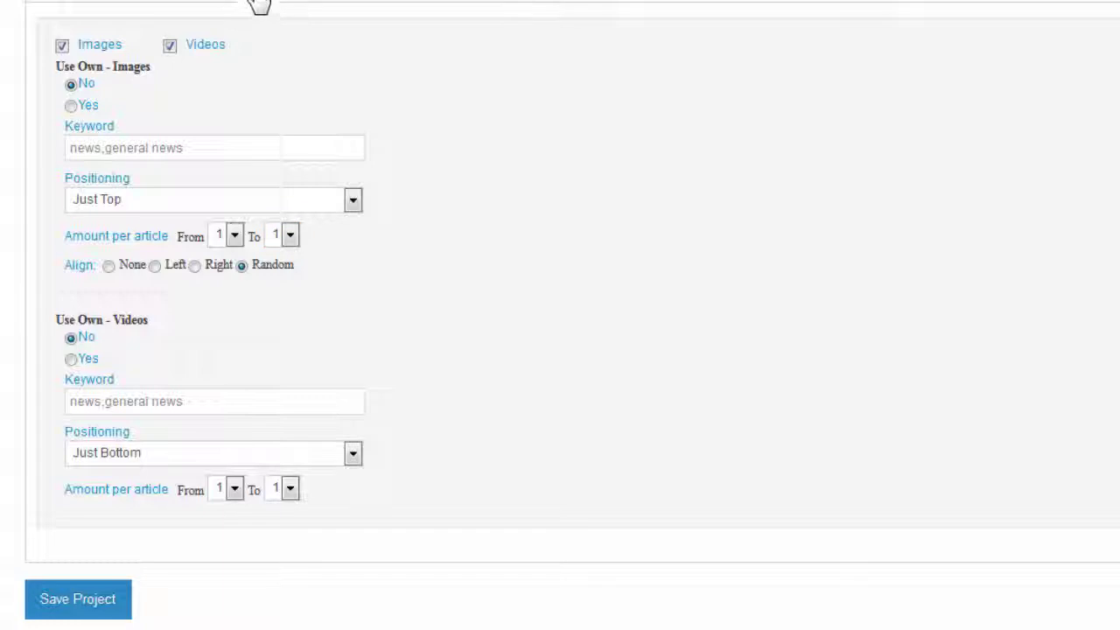
# Step: Enable both Blurbs 1 and Blurbs 2 in the project's extra options
pyautogui.scroll(1, 259, 12)
pyautogui.scroll(1, 259, 12)
pyautogui.click(257, 35)
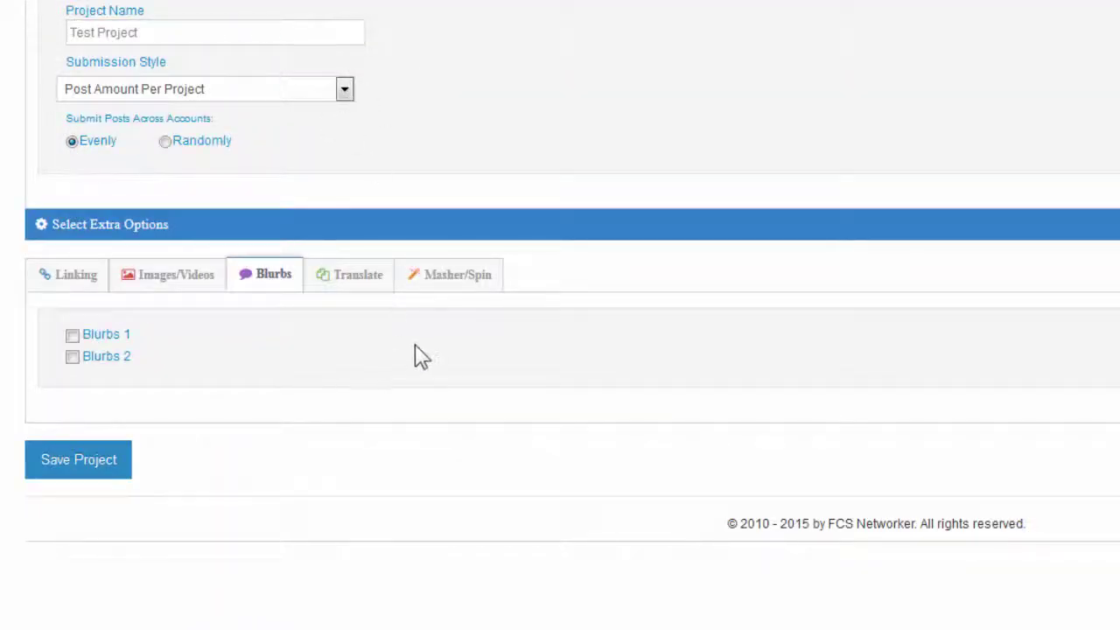
pyautogui.click(72, 337)
pyautogui.click(72, 336)
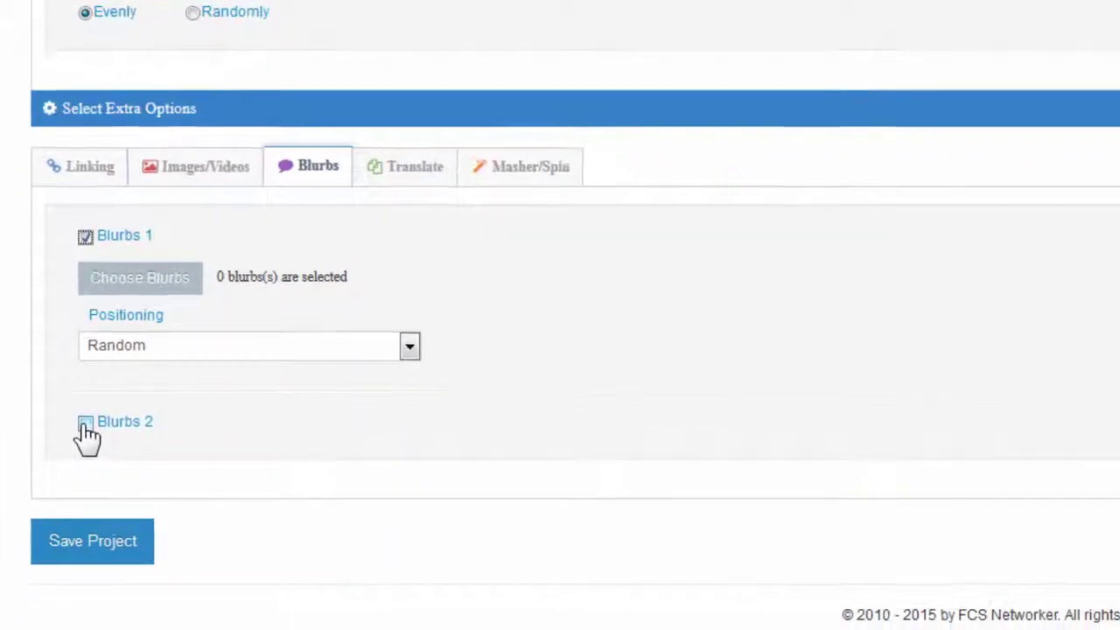
pyautogui.click(85, 424)
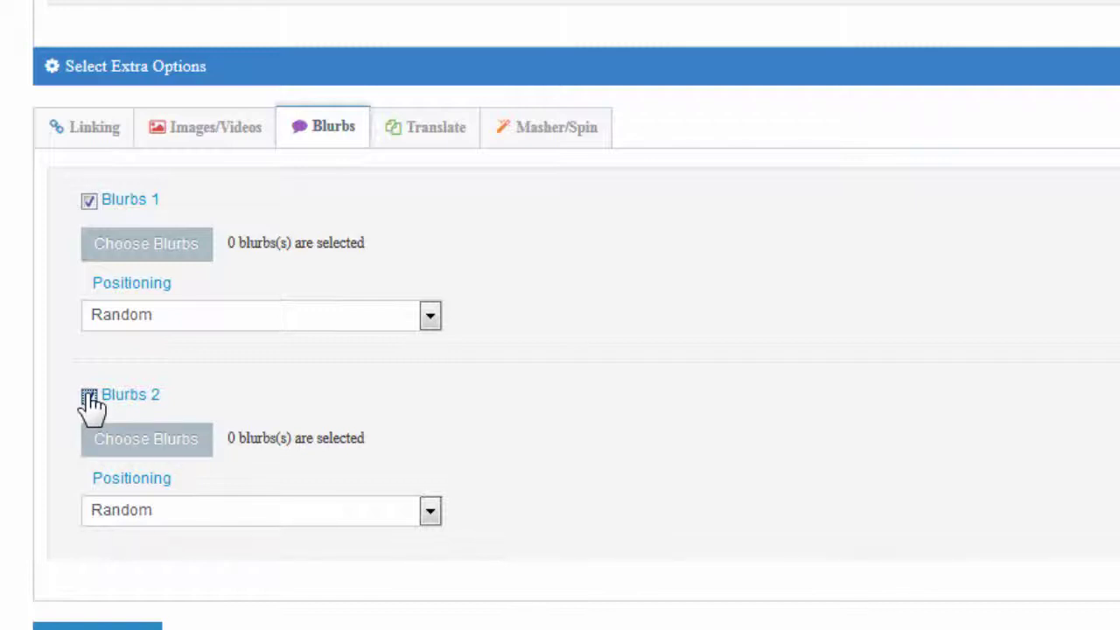
# Step: Choose the last blurb on the final page of saved blurbs for Blurbs 1 and set its positioning to Between Paragraphs & Bottom
pyautogui.click(166, 249)
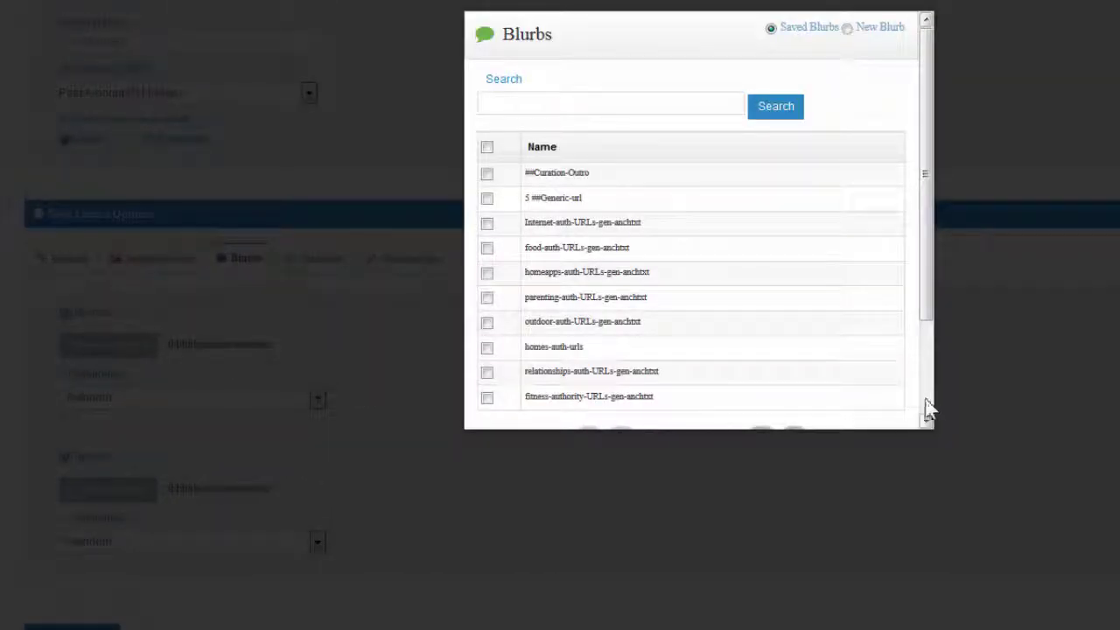
pyautogui.scroll(-3, 925, 398)
pyautogui.click(796, 323)
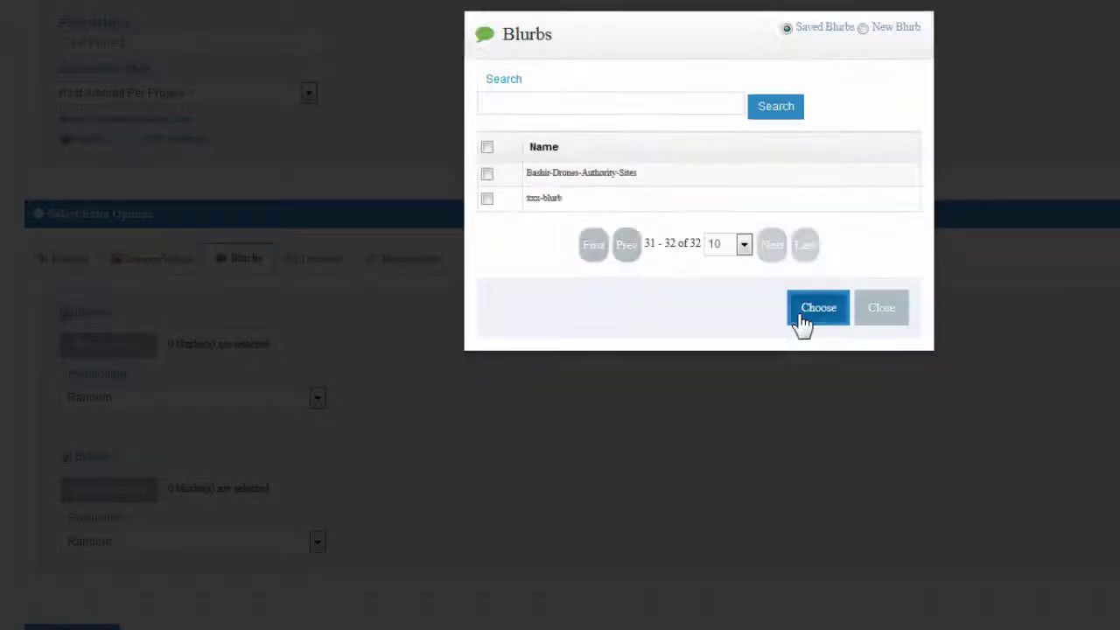
pyautogui.click(487, 199)
pyautogui.click(814, 311)
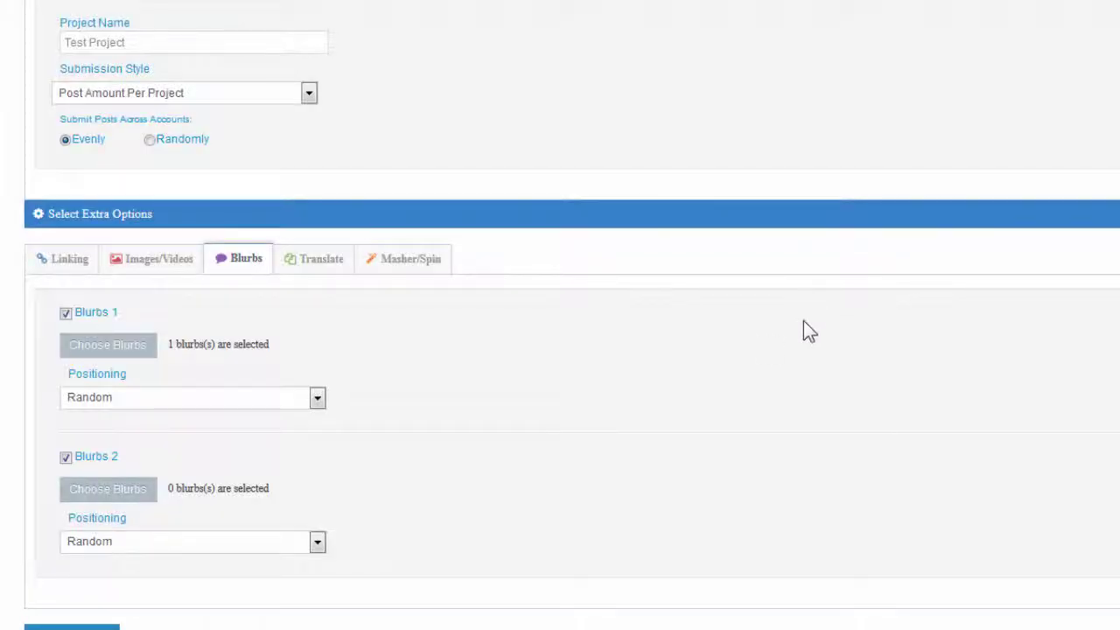
pyautogui.click(317, 400)
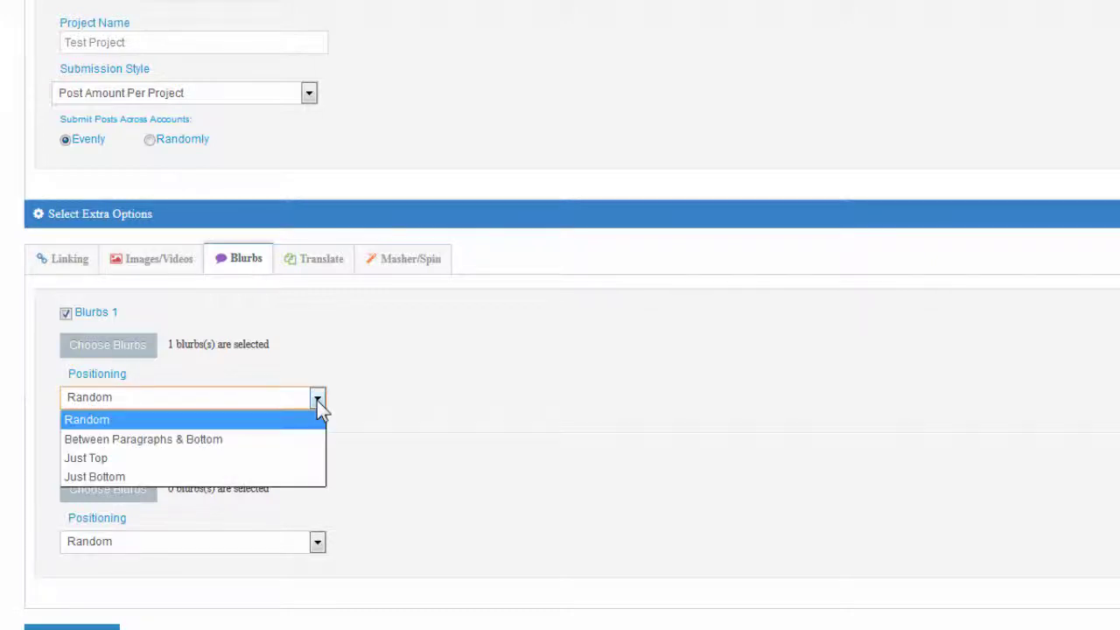
pyautogui.click(255, 441)
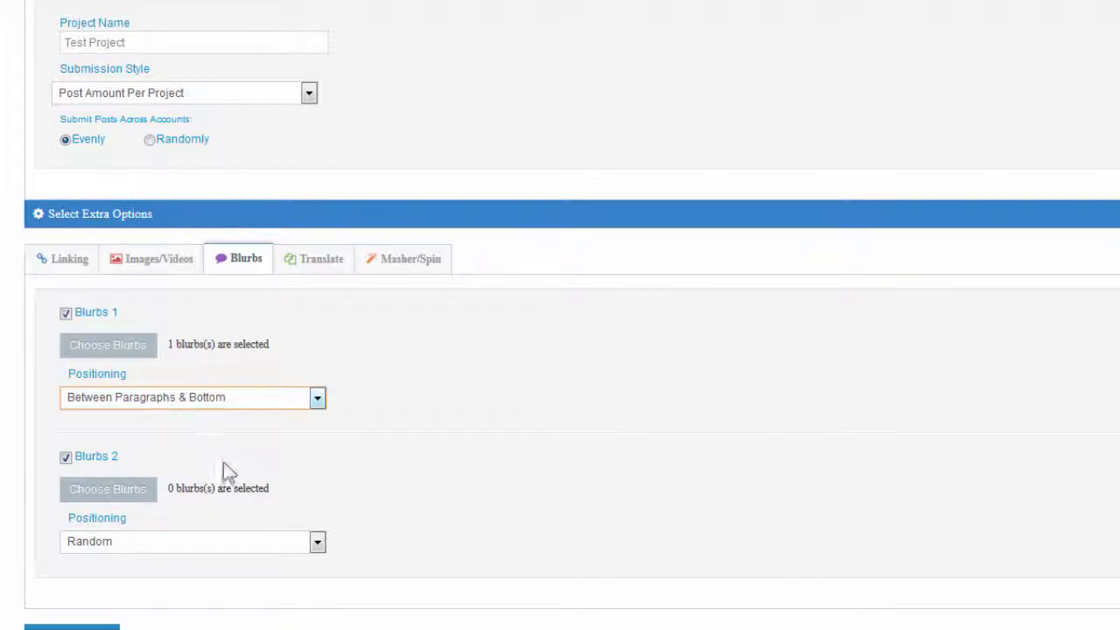
# Step: Choose the saved blurb "homes-auth-urls" for Blurbs 2 and set its positioning to Just Bottom
pyautogui.scroll(-1, 454, 439)
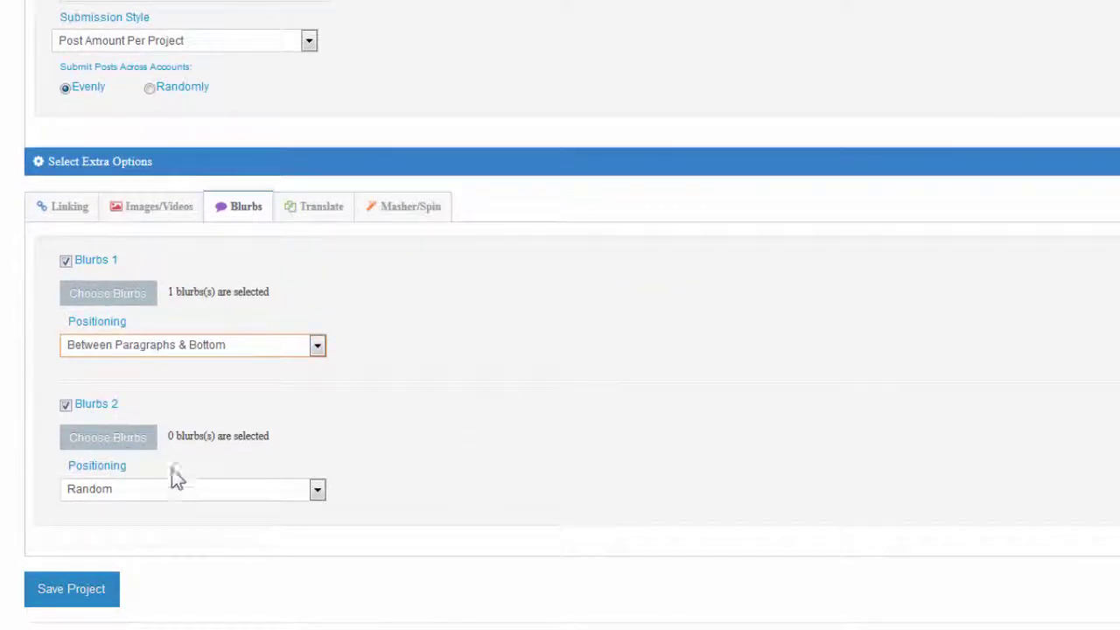
pyautogui.click(128, 445)
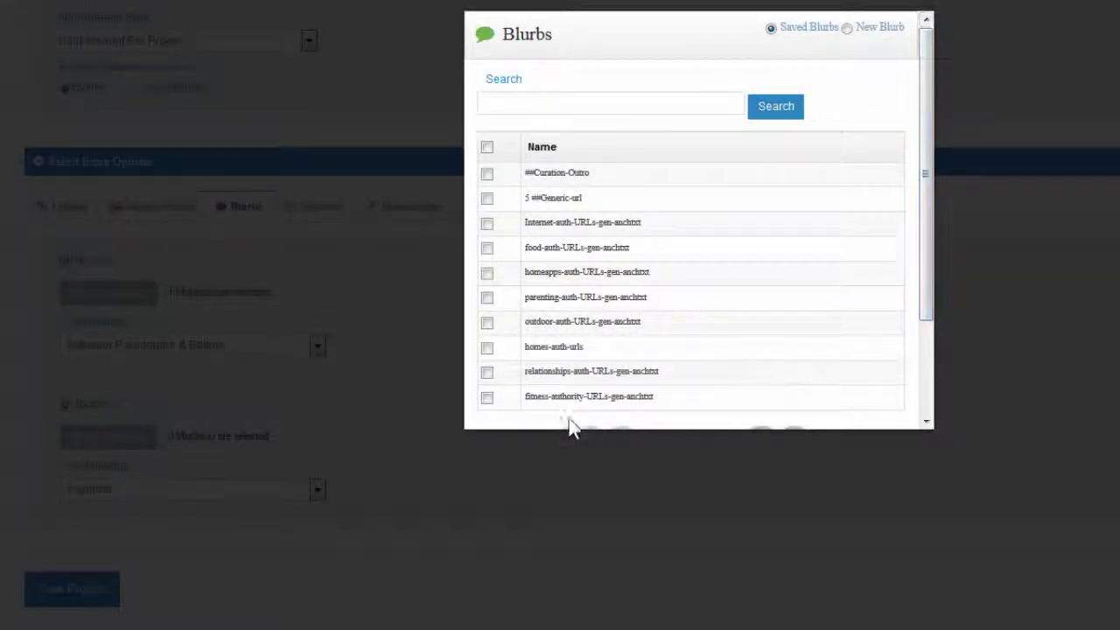
pyautogui.click(487, 350)
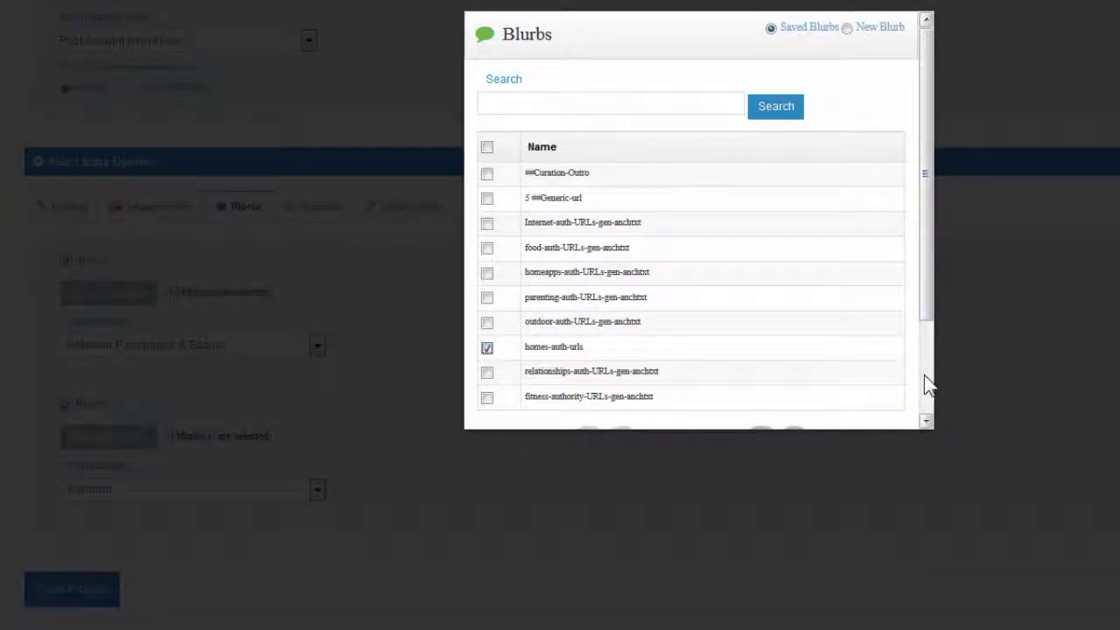
pyautogui.scroll(-3, 925, 382)
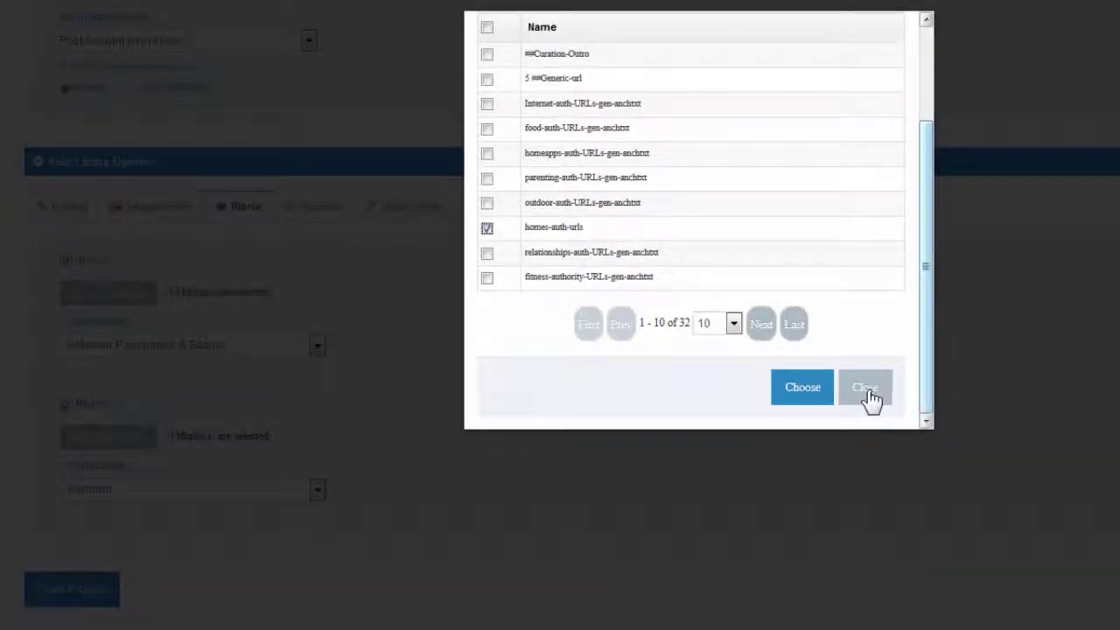
pyautogui.click(798, 391)
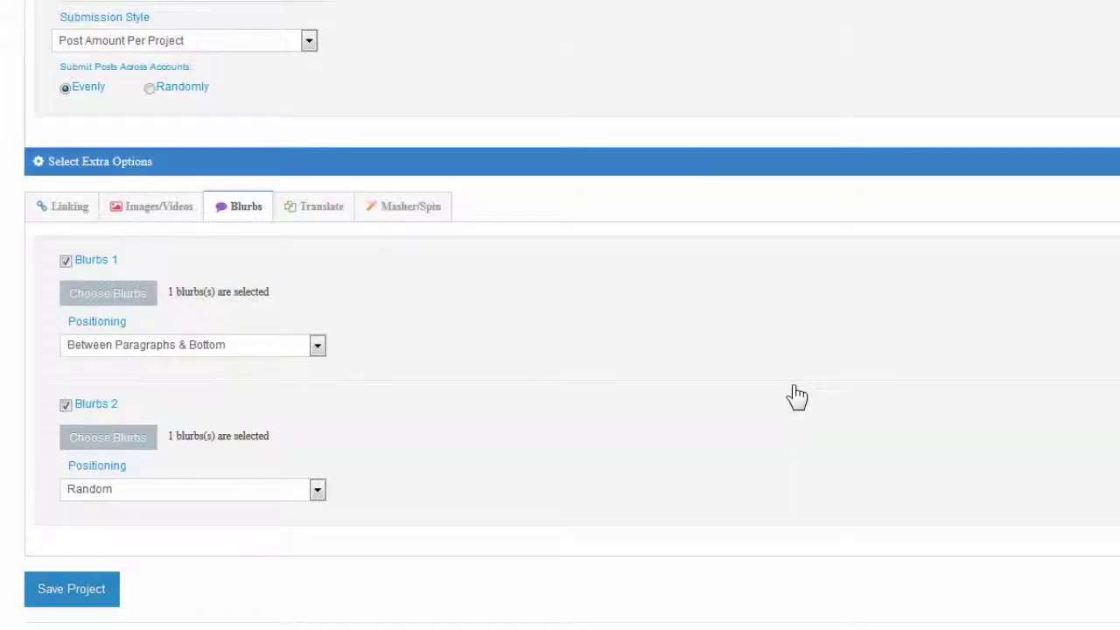
pyautogui.click(318, 489)
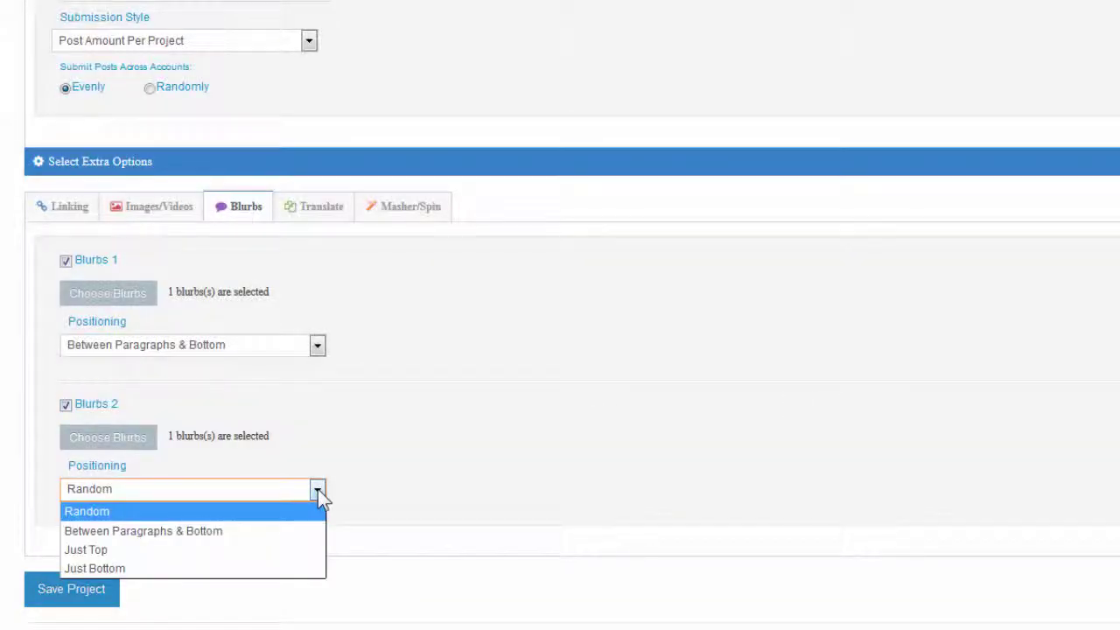
pyautogui.click(276, 570)
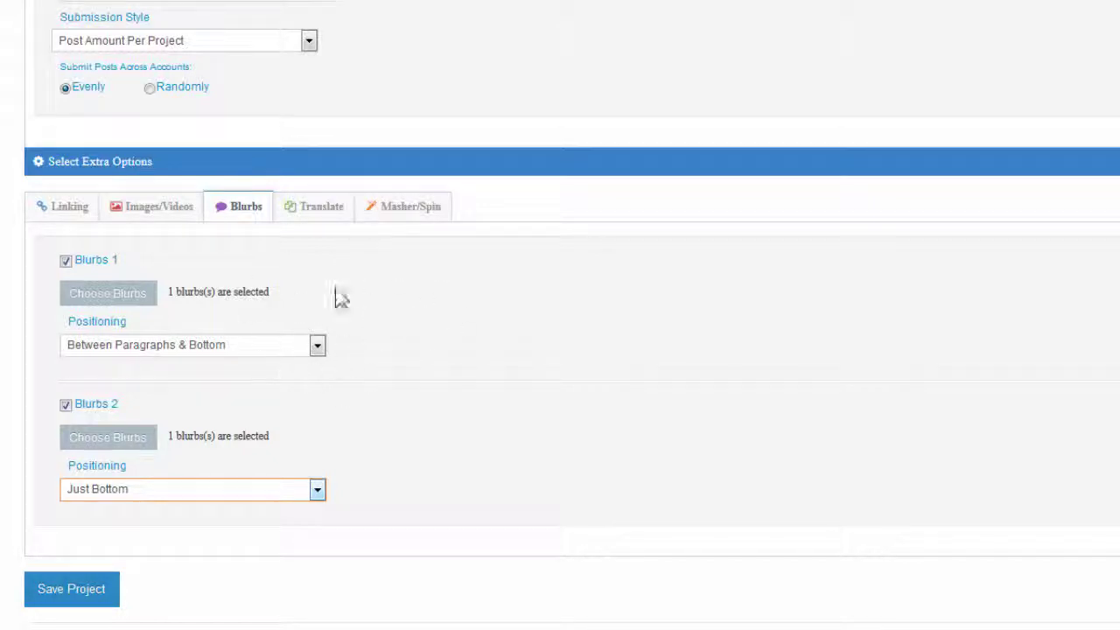
# Step: Save the project with its configured settings and extra options
pyautogui.click(129, 442)
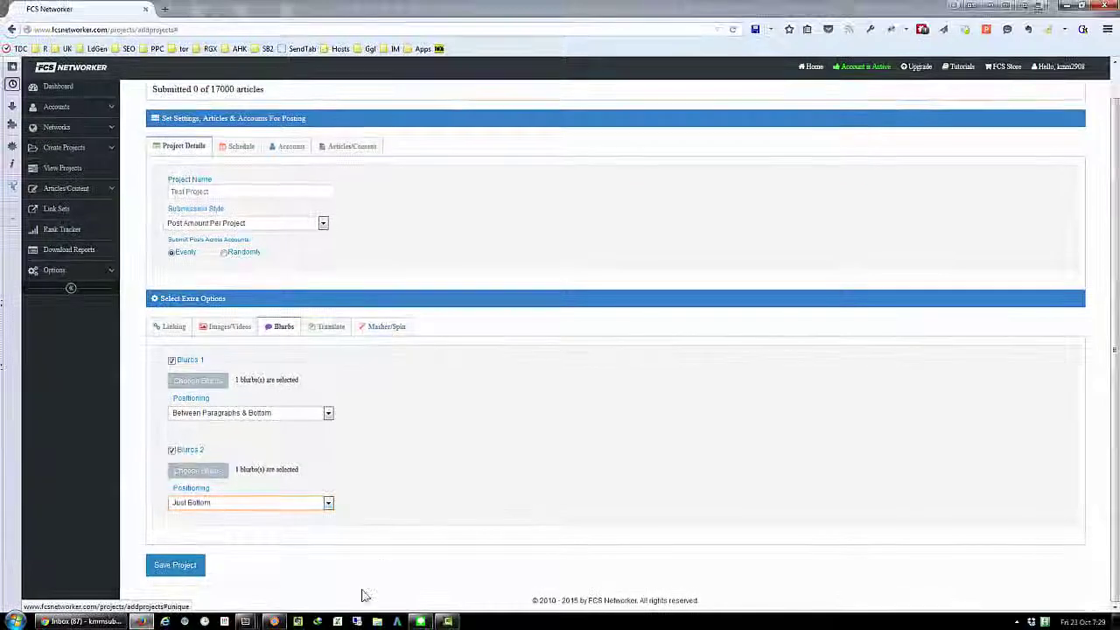
pyautogui.click(173, 567)
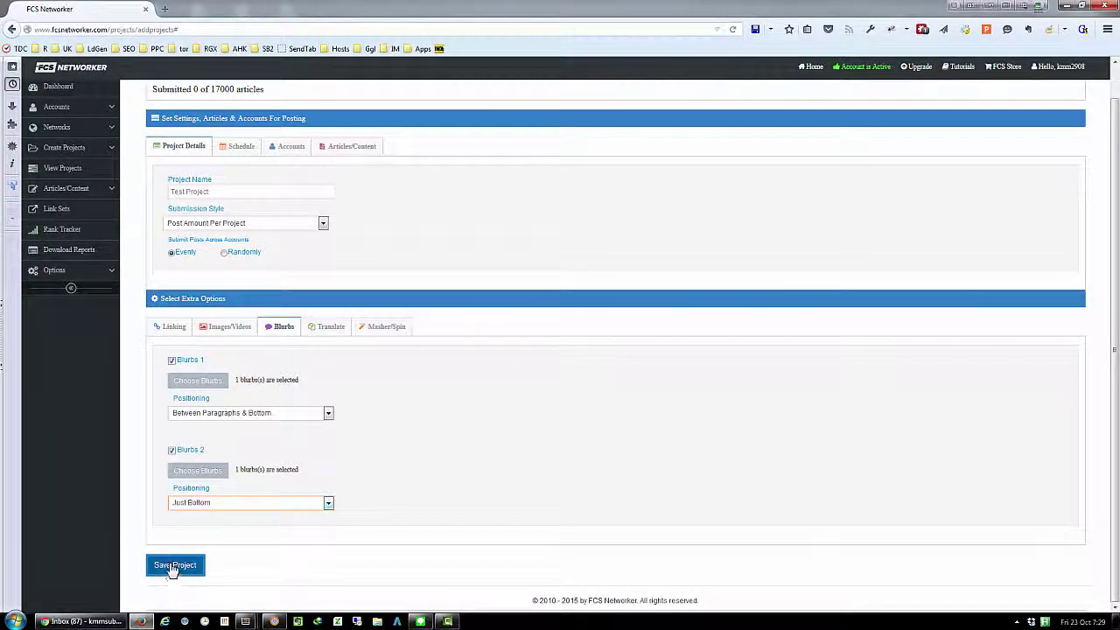